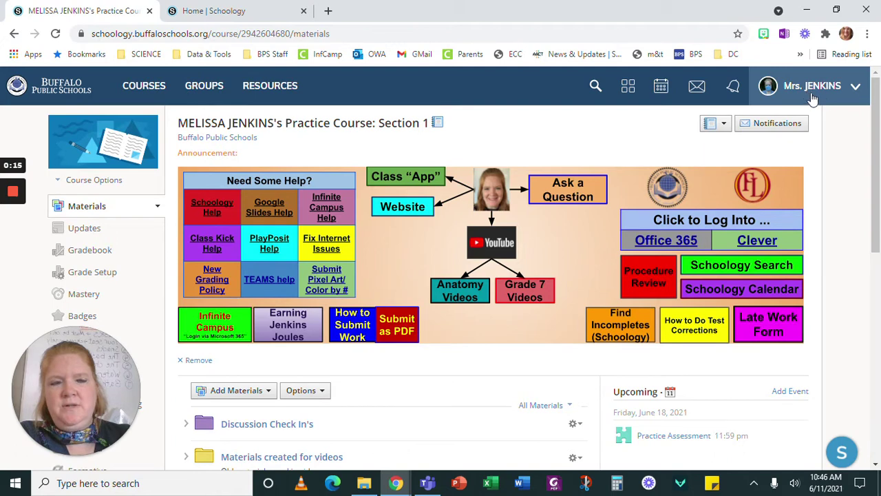
# From the student account's home page, check the notifications, open the upcoming Practice Assessment and start a new attempt.
pyautogui.click(203, 10)
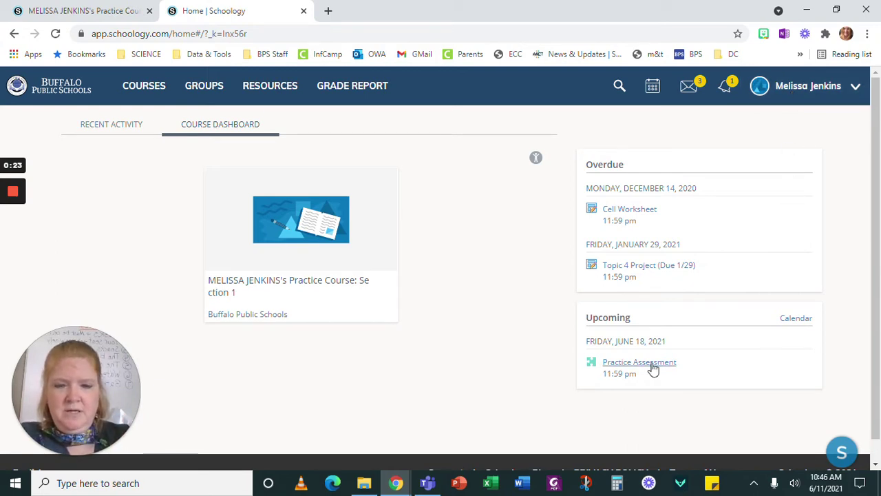
pyautogui.click(728, 86)
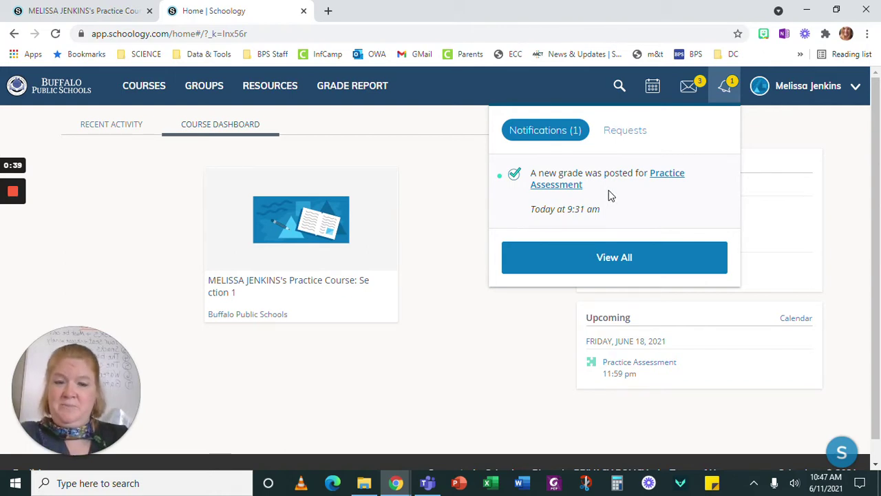
pyautogui.click(657, 363)
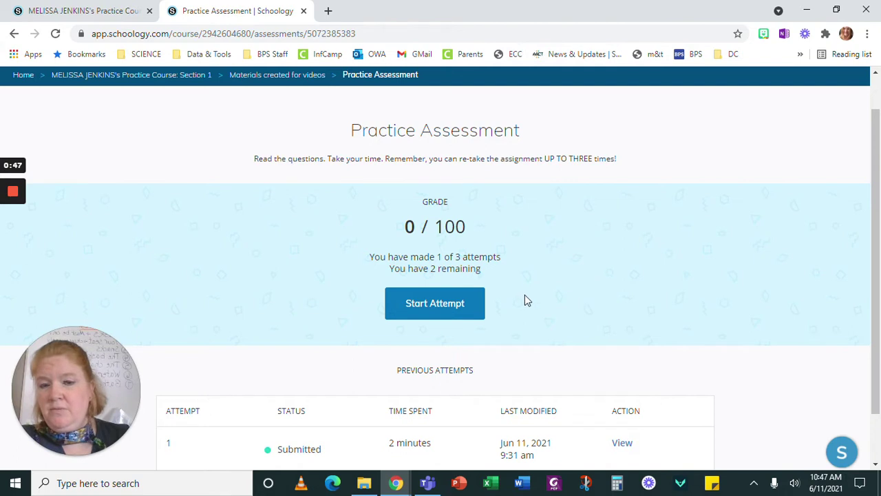
pyautogui.click(429, 308)
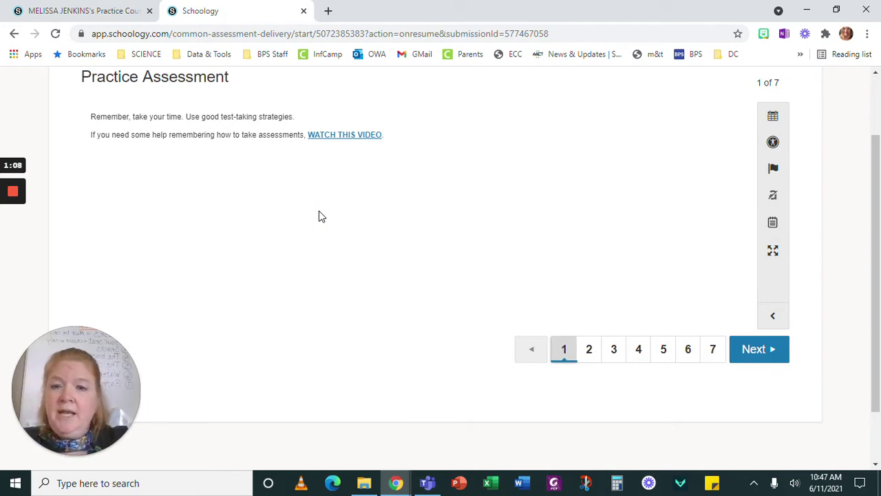
# Look at the help video linked on page 1 and preview assessment pages 5 and 6 before returning to page 1.
pyautogui.click(342, 141)
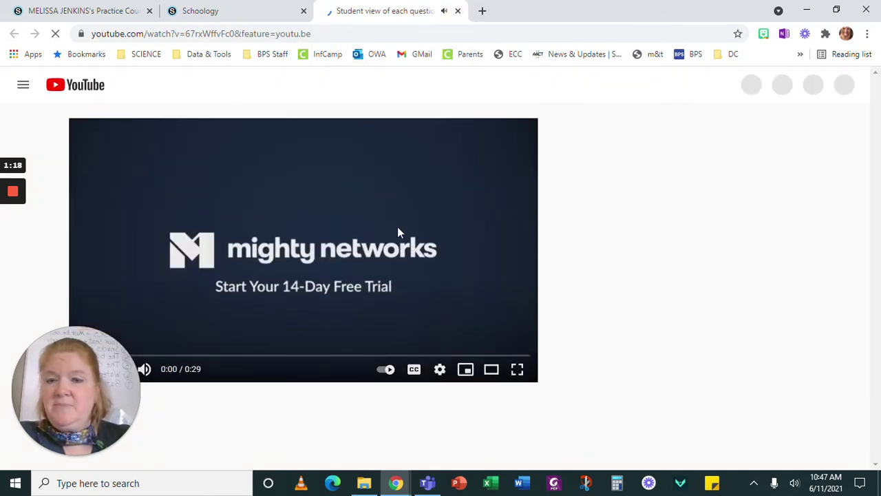
pyautogui.click(458, 10)
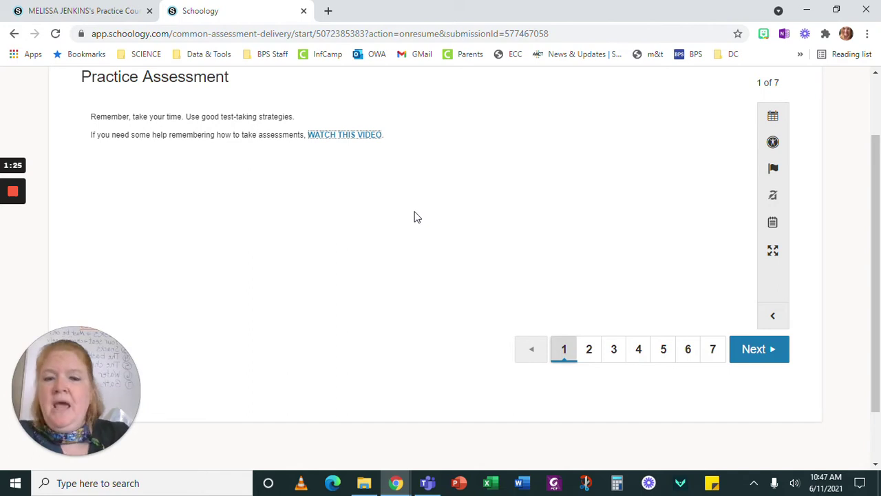
pyautogui.click(666, 355)
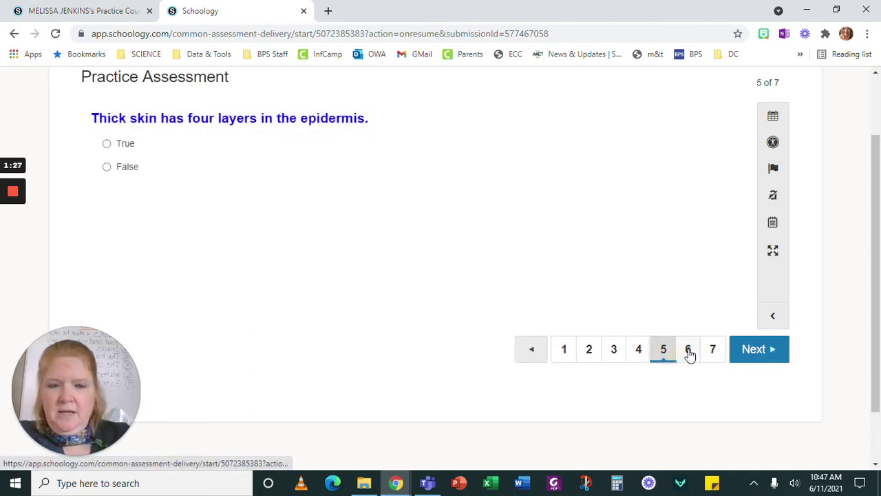
pyautogui.click(690, 355)
pyautogui.click(564, 354)
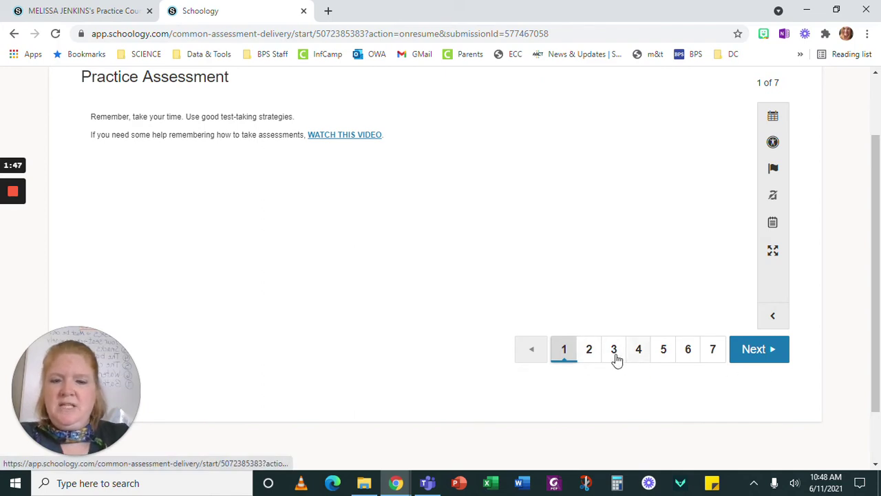
# Answer page 2 by choosing 4 for the number of brain lobes and 5 for the number of hemispheres.
pyautogui.click(589, 353)
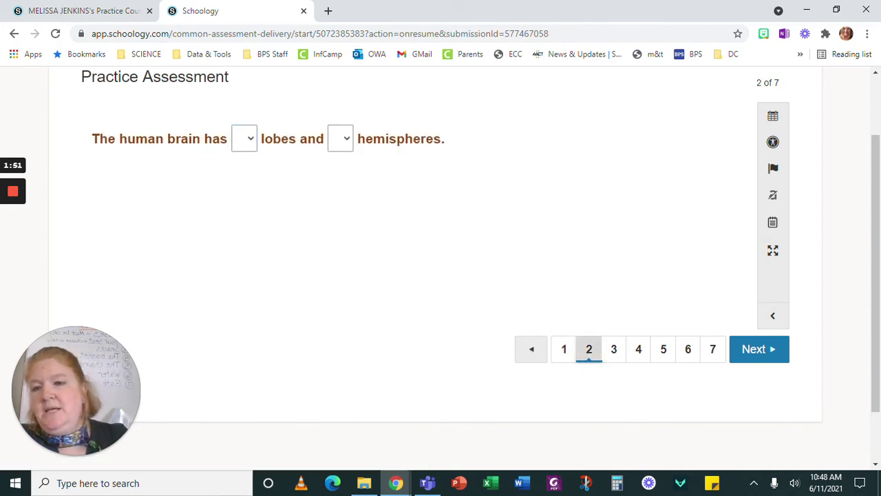
pyautogui.click(245, 139)
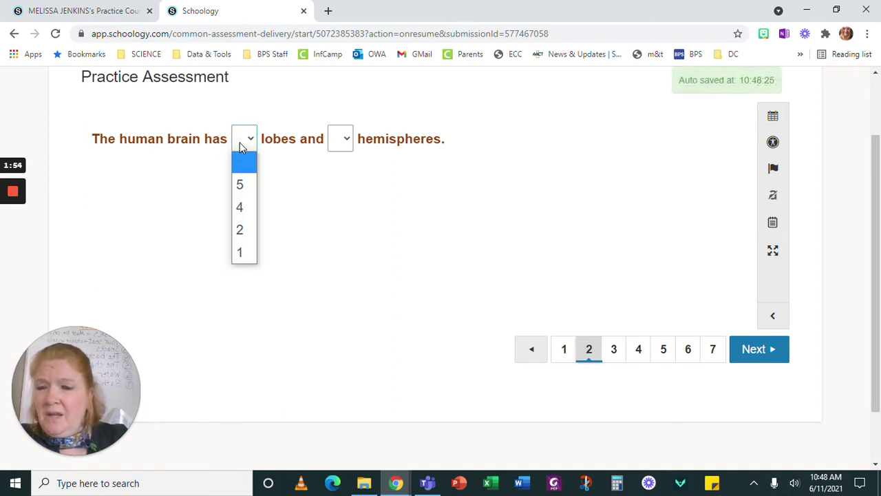
pyautogui.click(241, 206)
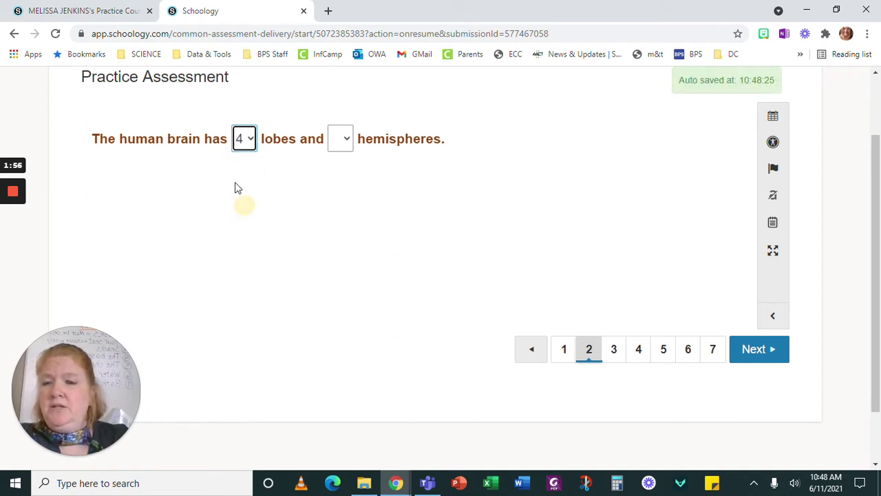
pyautogui.click(346, 143)
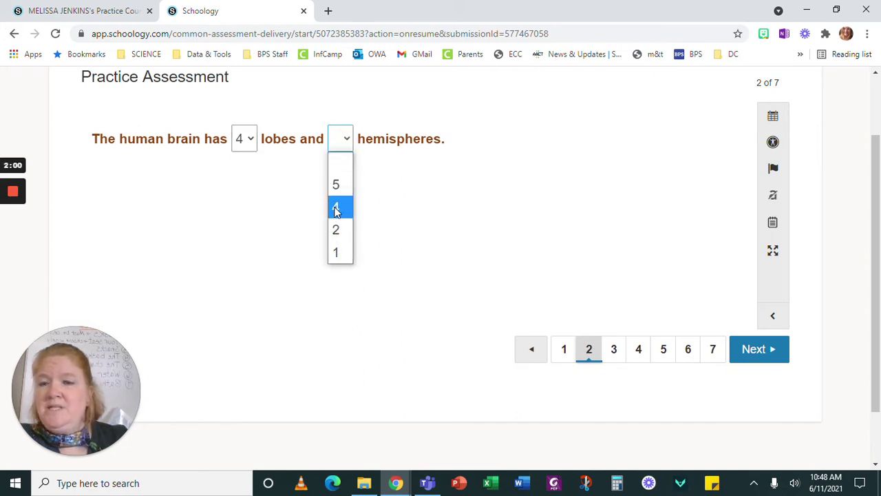
pyautogui.click(335, 184)
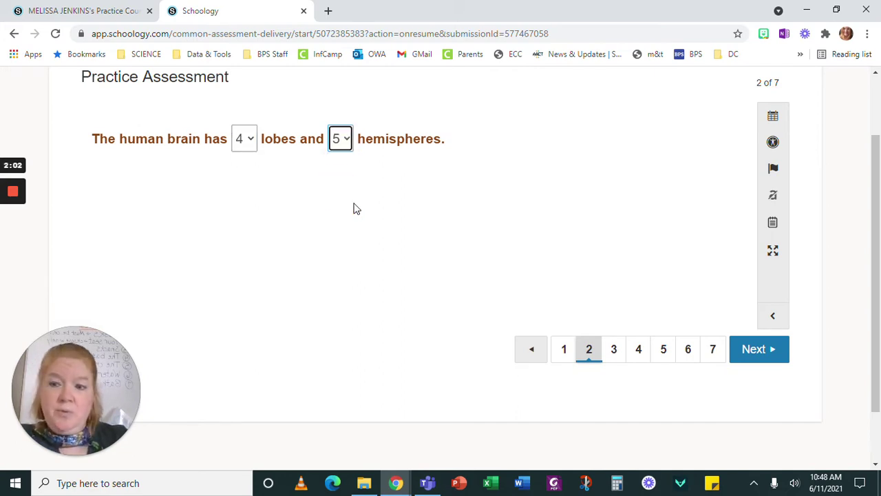
# Answer page 3 by selecting medulla oblongata, spinal cord and hypothalamus as parts of the brainstem.
pyautogui.click(778, 352)
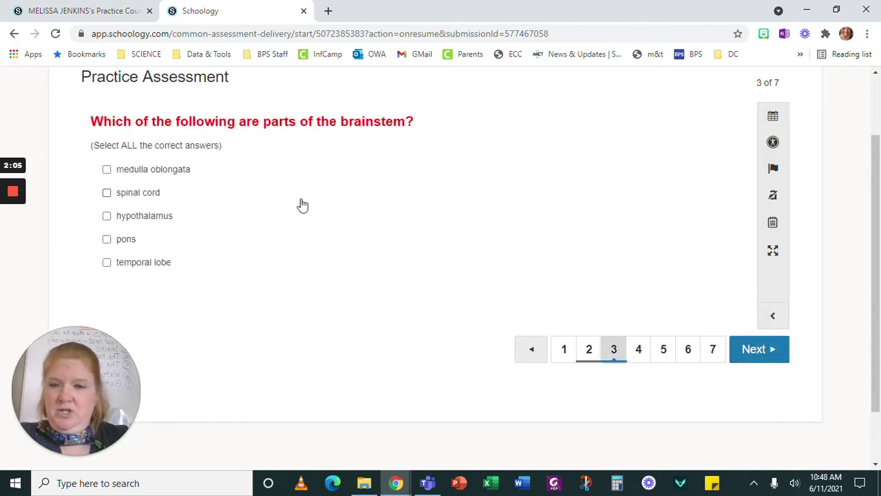
pyautogui.click(107, 169)
pyautogui.click(107, 193)
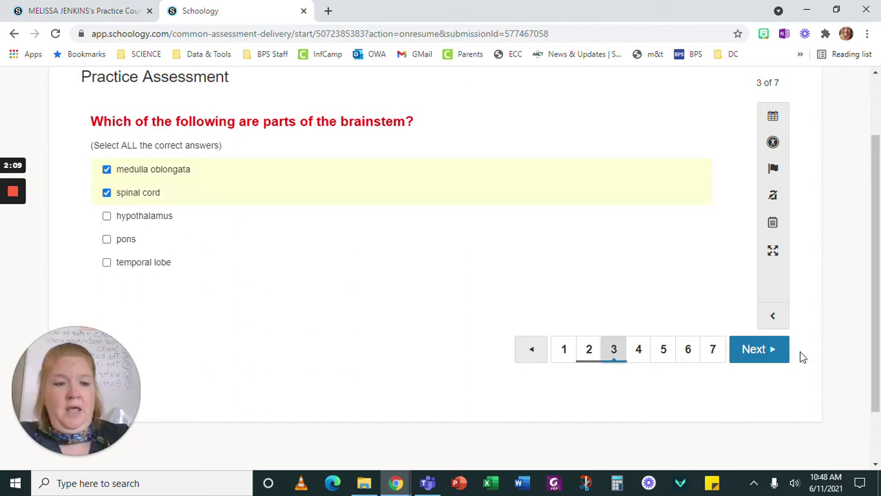
pyautogui.click(107, 215)
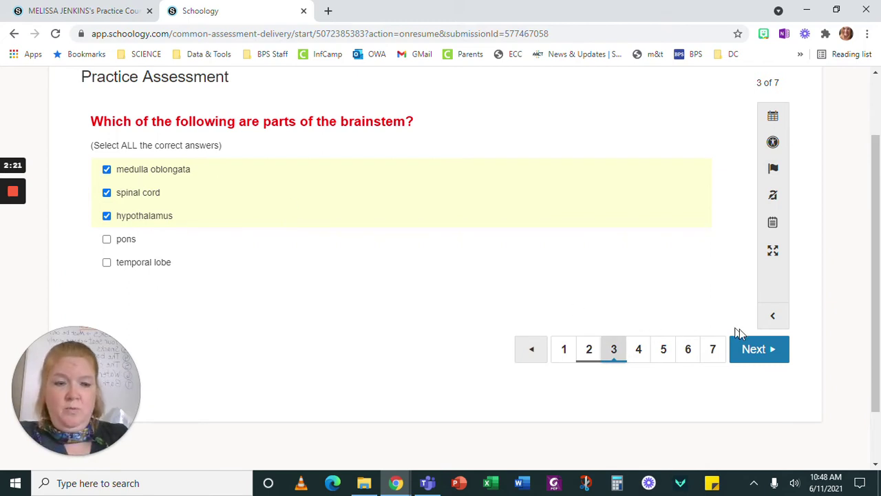
# Answer the femoral vein question on page 4 by marking the highlighted thigh vessel on the red figure.
pyautogui.click(755, 351)
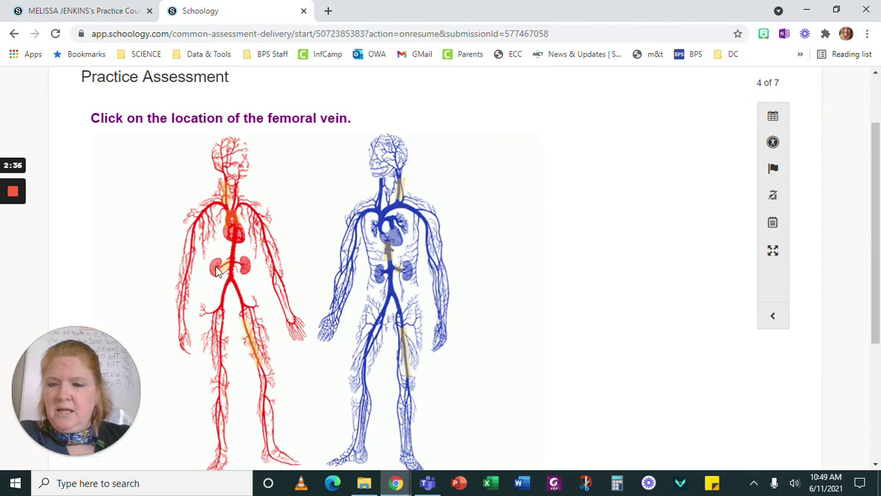
pyautogui.click(251, 347)
pyautogui.scroll(-2, 717, 371)
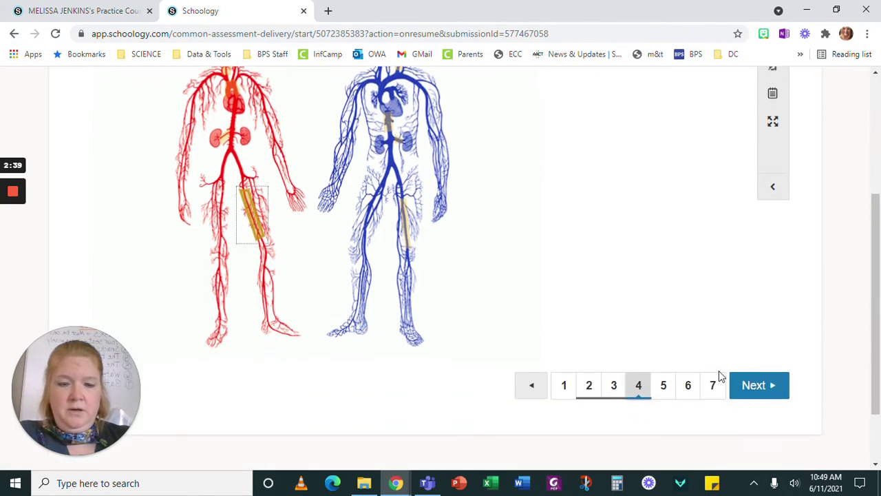
# Answer False to the page 5 statement that thick skin has four layers in the epidermis.
pyautogui.click(760, 388)
pyautogui.scroll(1, 383, 225)
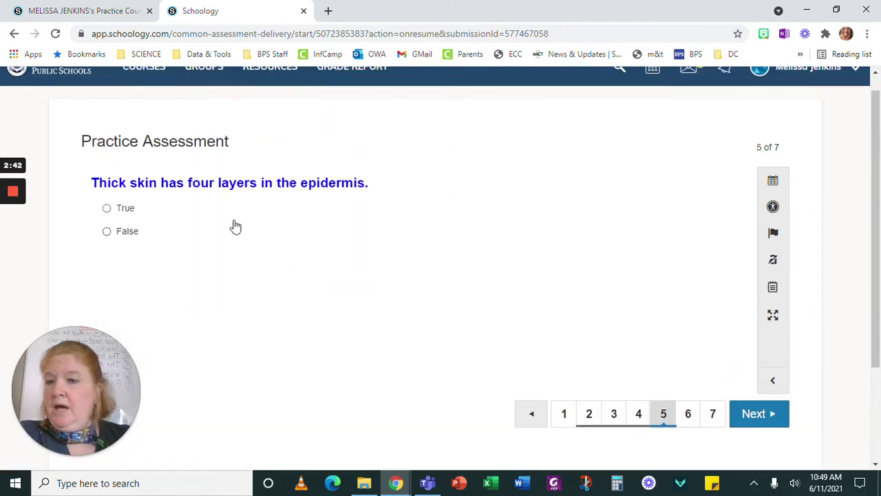
pyautogui.click(107, 232)
# Fill the page 6 muscle blanks with skeletal for bones, smooth for internal organs and cardiac for the heart.
pyautogui.click(768, 421)
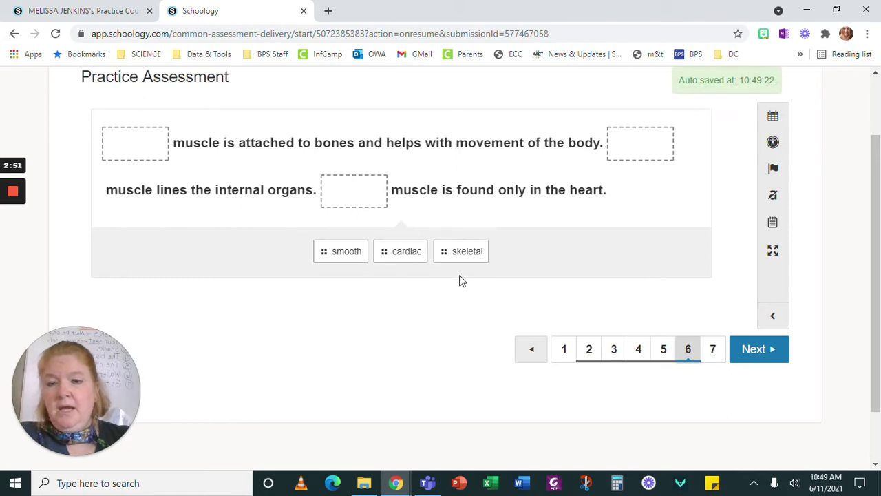
pyautogui.moveTo(463, 252); pyautogui.dragTo(96, 141)
pyautogui.moveTo(417, 249); pyautogui.dragTo(358, 194)
pyautogui.moveTo(382, 250); pyautogui.dragTo(637, 143)
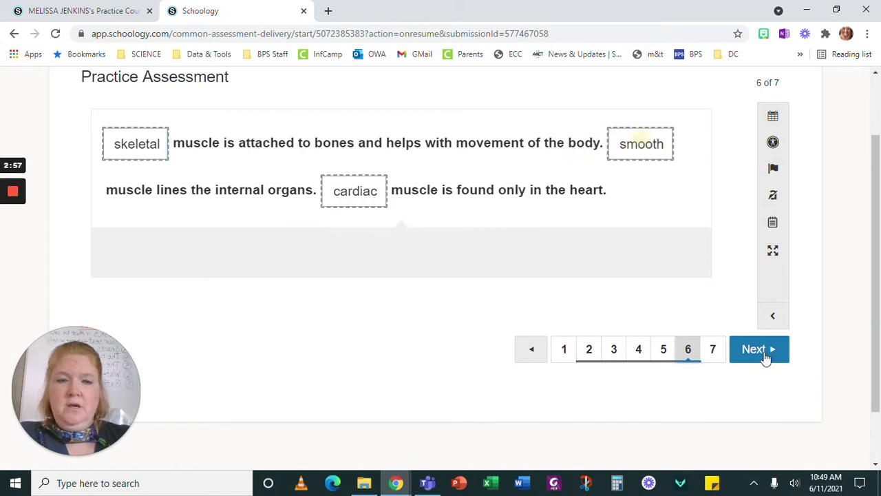
# On the page 7 skull diagram, label the side of the skull temporal bone, the jaw mandible and the front suture lambdoid suture.
pyautogui.click(767, 359)
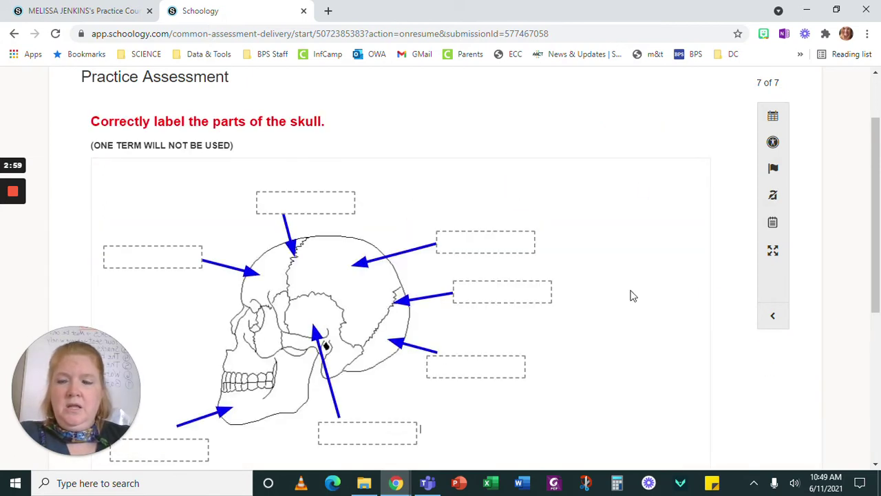
pyautogui.scroll(-3, 608, 280)
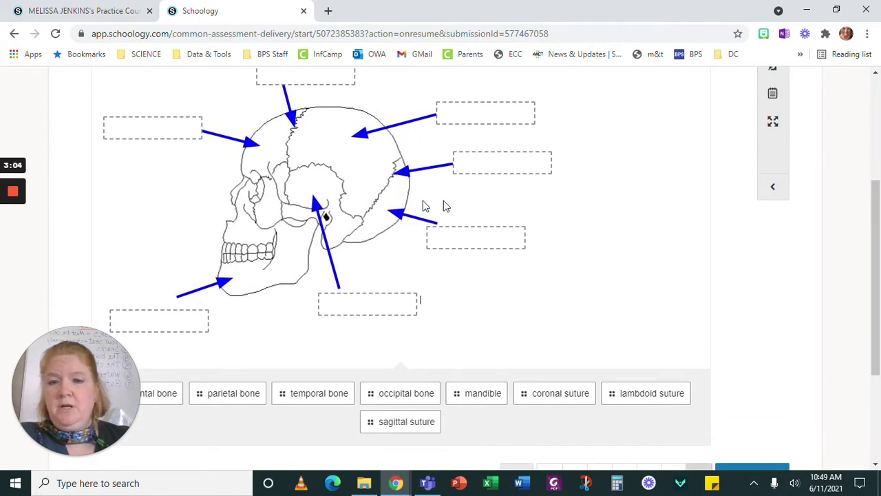
pyautogui.scroll(1, 531, 286)
pyautogui.scroll(1, 609, 260)
pyautogui.scroll(-3, 599, 296)
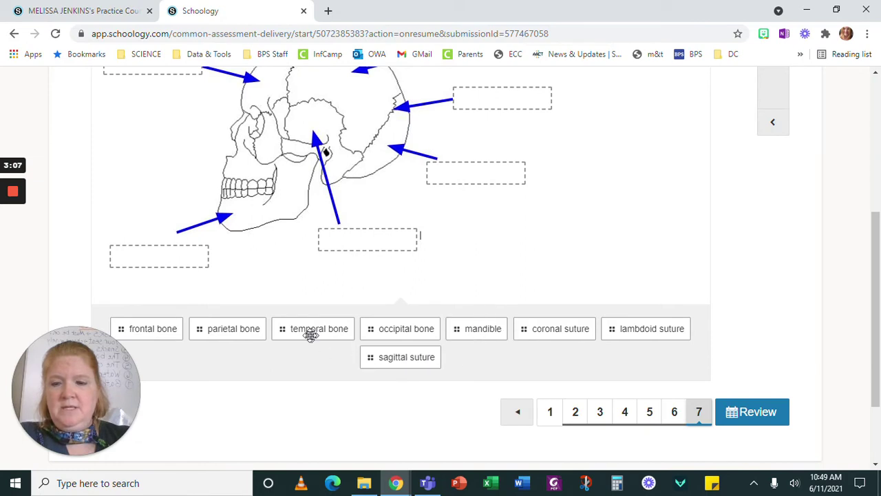
pyautogui.moveTo(320, 328); pyautogui.dragTo(352, 245)
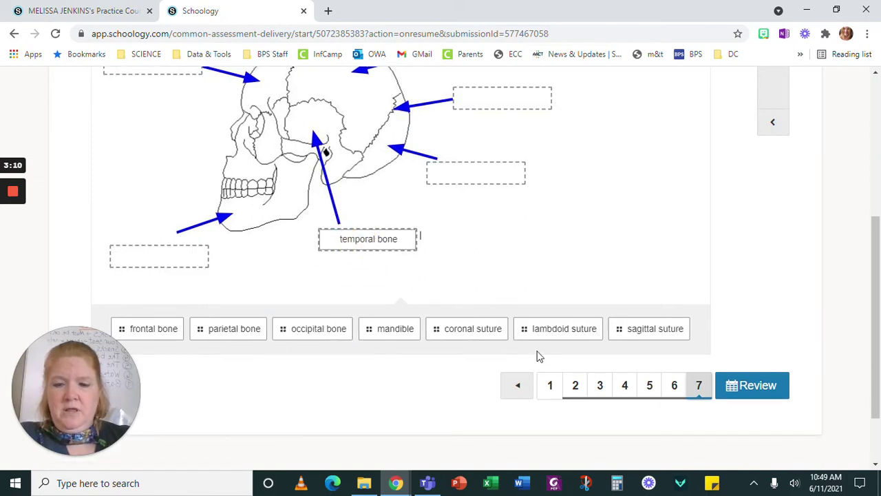
pyautogui.moveTo(387, 328); pyautogui.dragTo(153, 252)
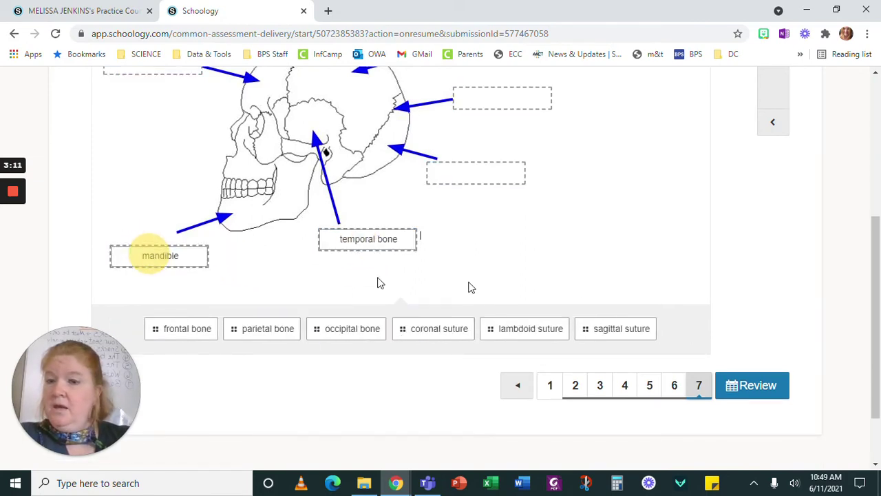
pyautogui.scroll(3, 693, 291)
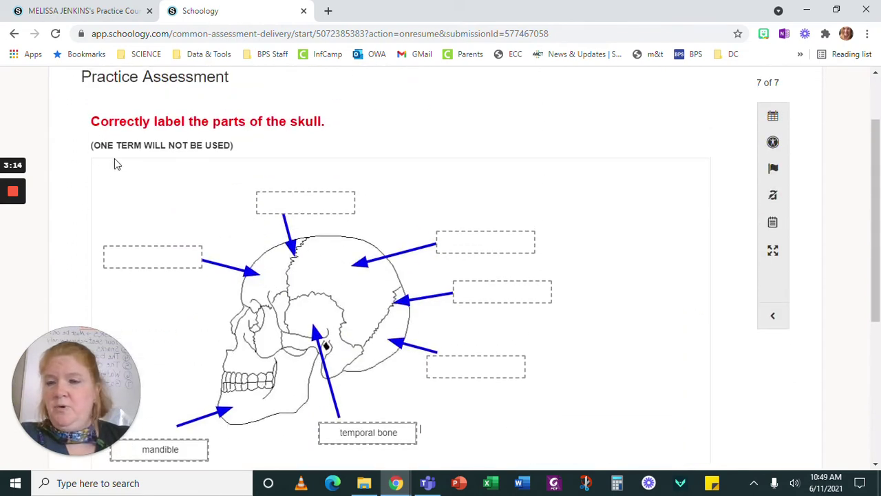
pyautogui.scroll(-2, 528, 289)
pyautogui.moveTo(521, 392); pyautogui.dragTo(303, 169)
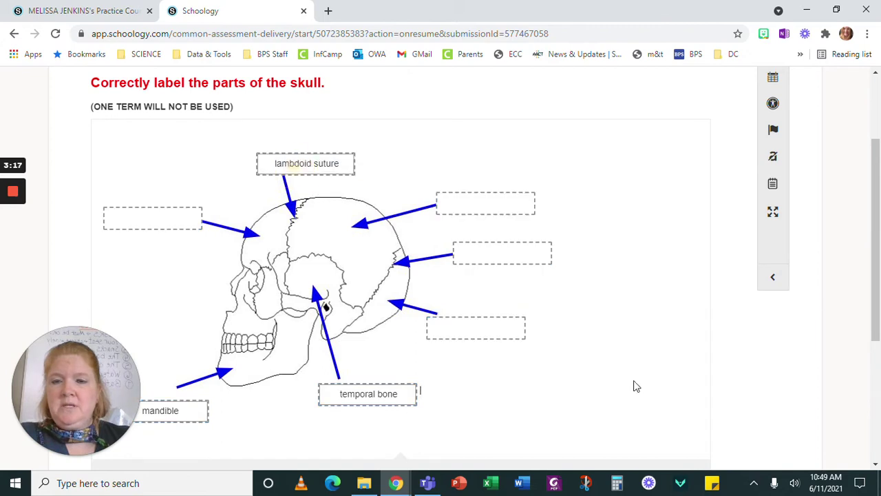
# Label the skull's lower rear sagittal suture, the crown occipital bone, the forehead frontal bone and the rear suture parietal bone.
pyautogui.scroll(-3, 627, 378)
pyautogui.moveTo(569, 288); pyautogui.dragTo(484, 145)
pyautogui.moveTo(553, 290); pyautogui.dragTo(455, 140)
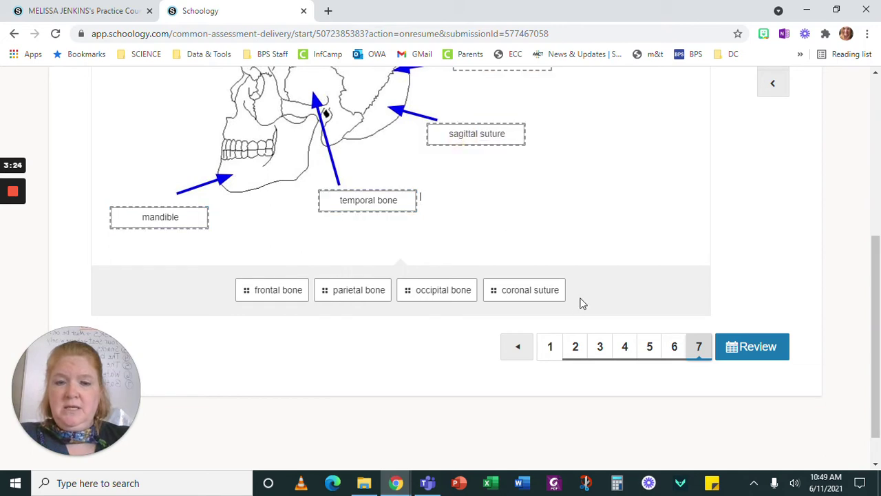
pyautogui.scroll(1, 550, 289)
pyautogui.moveTo(460, 354); pyautogui.dragTo(487, 173)
pyautogui.scroll(-1, 520, 269)
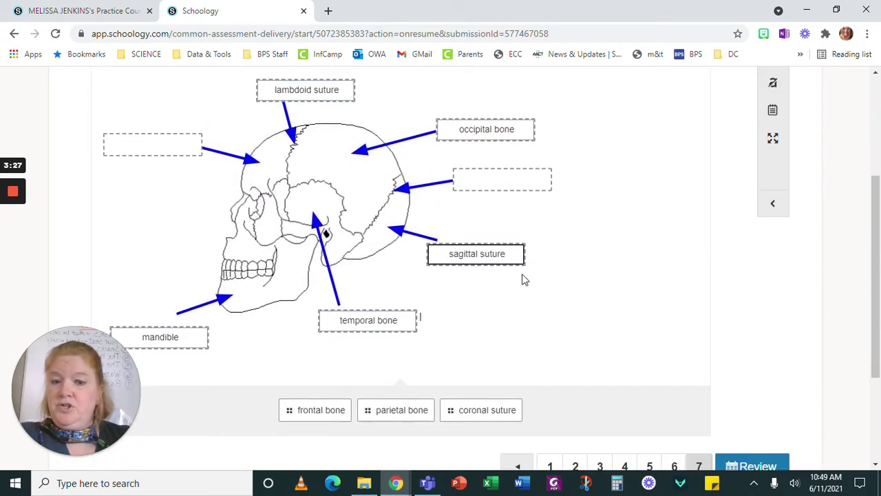
pyautogui.moveTo(320, 384); pyautogui.dragTo(155, 120)
pyautogui.moveTo(364, 387); pyautogui.dragTo(513, 173)
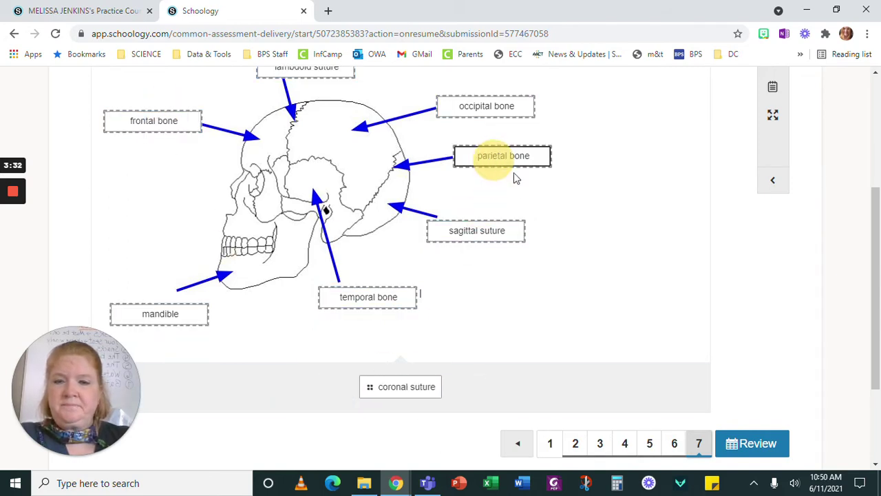
# Open the assessment review and filter the question list to show only unattempted items.
pyautogui.click(769, 441)
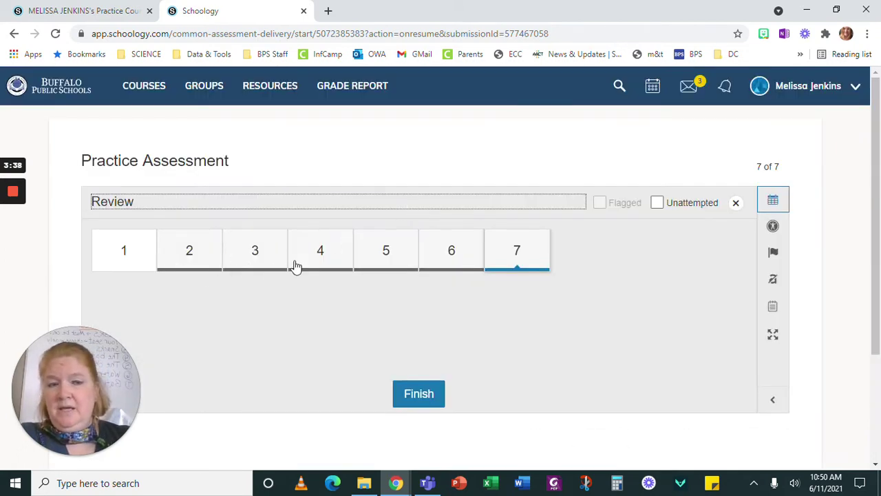
pyautogui.click(658, 203)
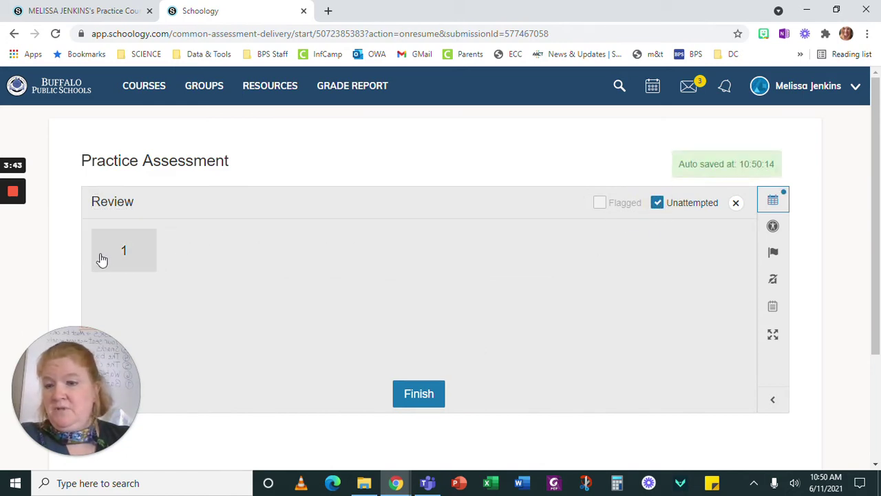
pyautogui.click(657, 204)
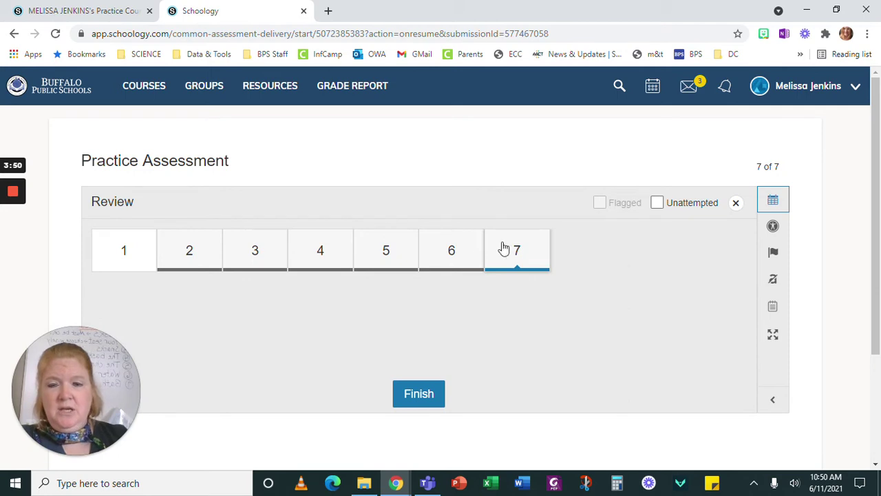
pyautogui.click(656, 209)
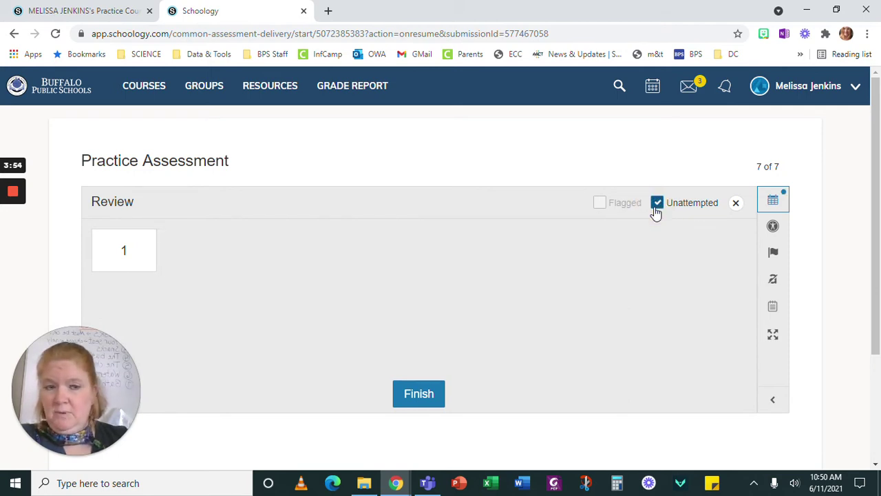
# Clear the unattempted filter in the review, finish the Practice Assessment and confirm its submission.
pyautogui.click(656, 211)
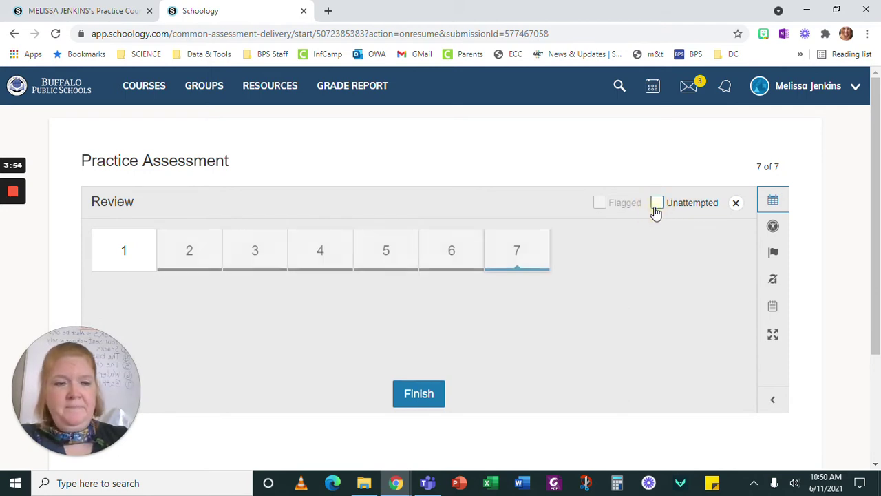
pyautogui.click(416, 396)
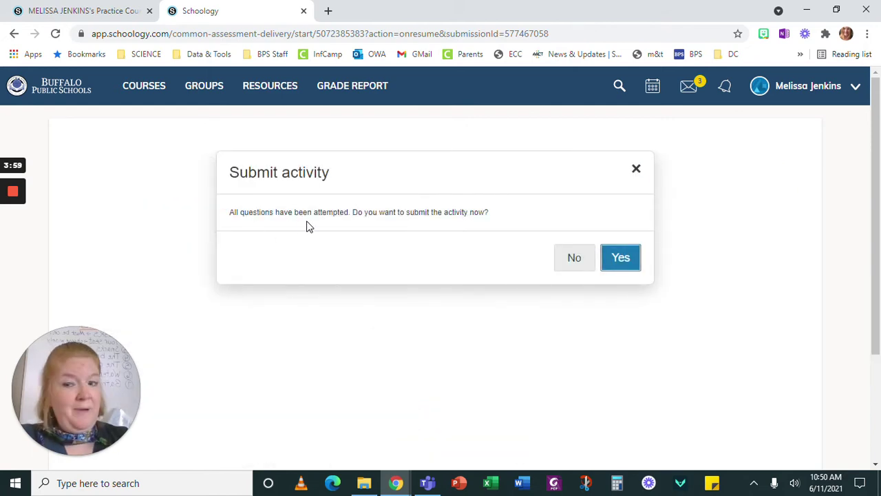
pyautogui.click(629, 262)
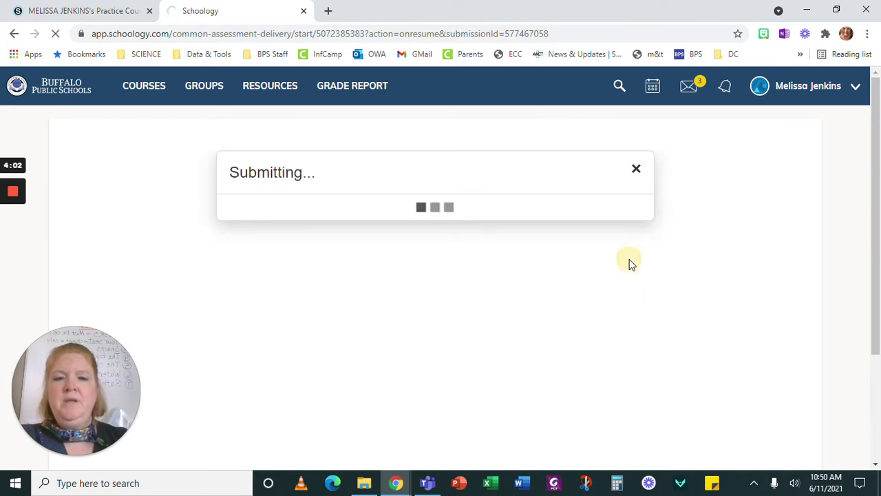
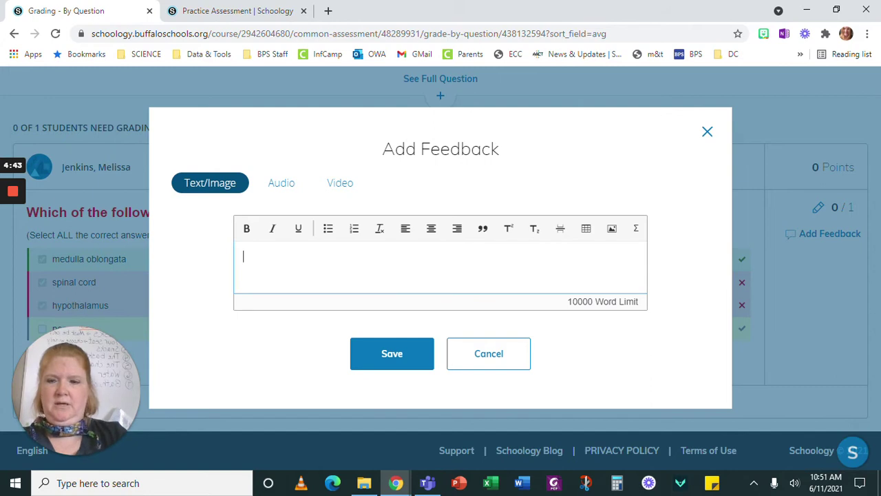
pyautogui.moveTo(12, 206)
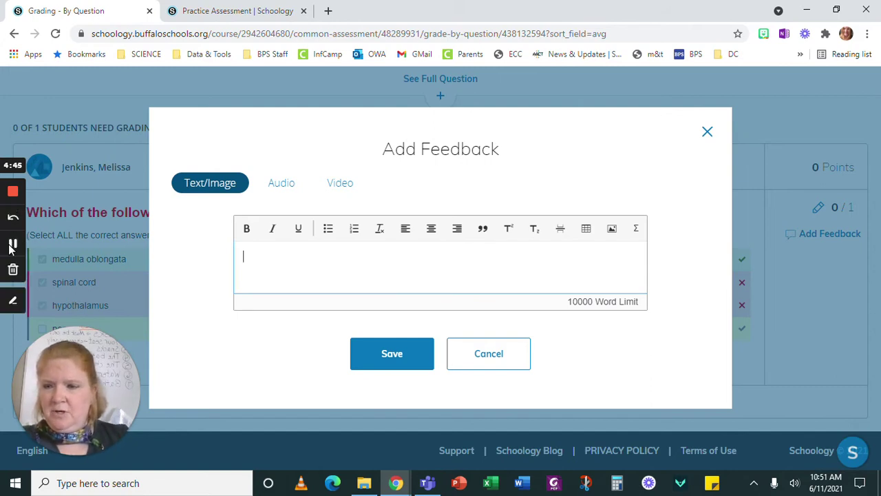
pyautogui.click(12, 245)
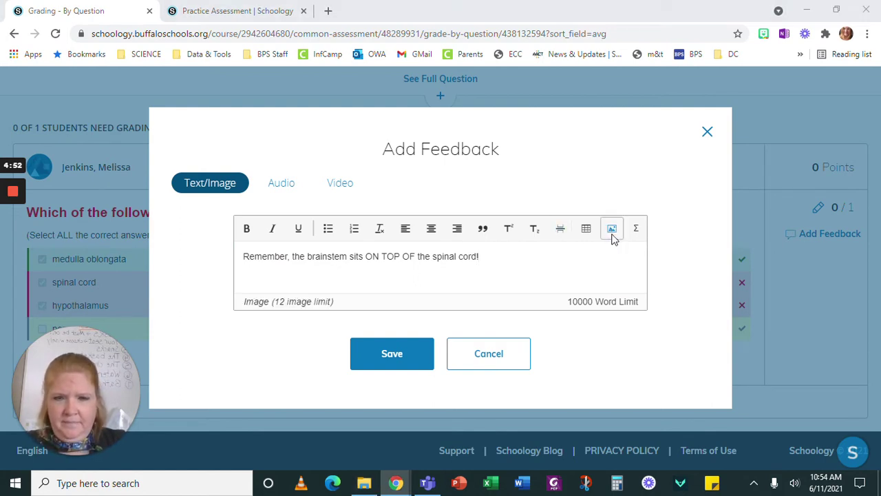
# Choose the labelled brain diagram from the Anatomy folder under PICTURES as an image for the brainstem question's feedback.
pyautogui.click(612, 234)
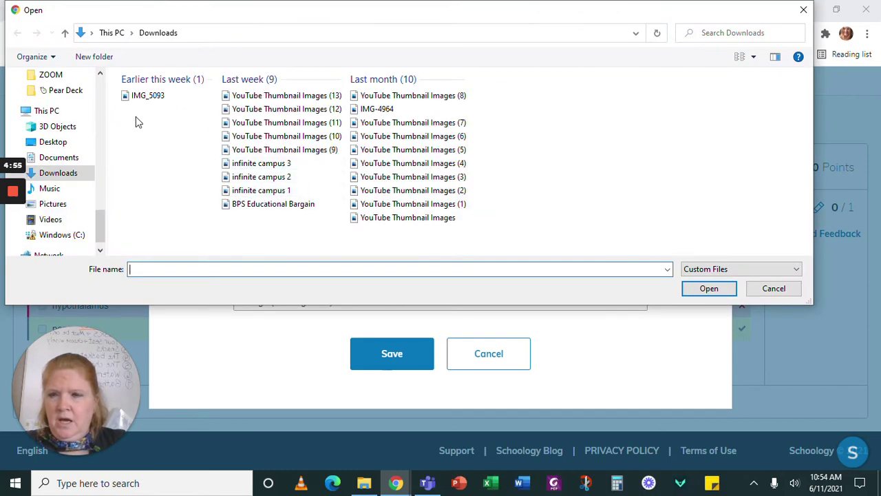
pyautogui.scroll(2, 86, 140)
pyautogui.moveTo(101, 197); pyautogui.dragTo(100, 79)
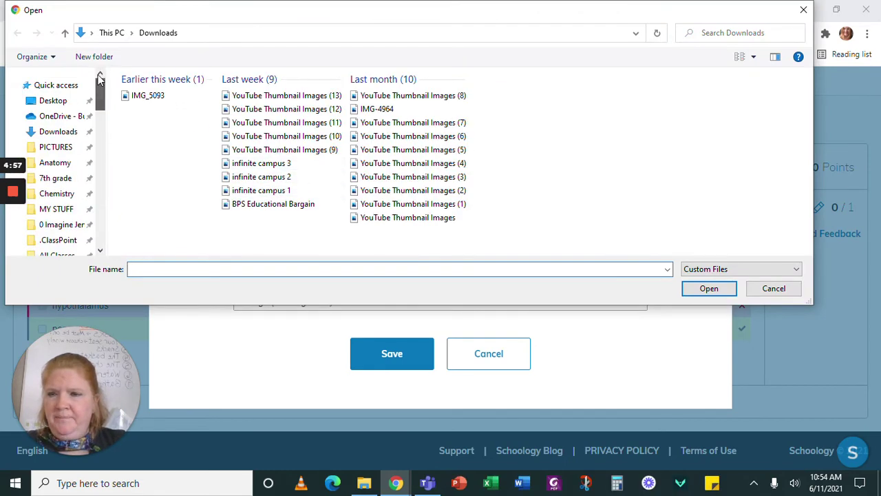
pyautogui.click(51, 146)
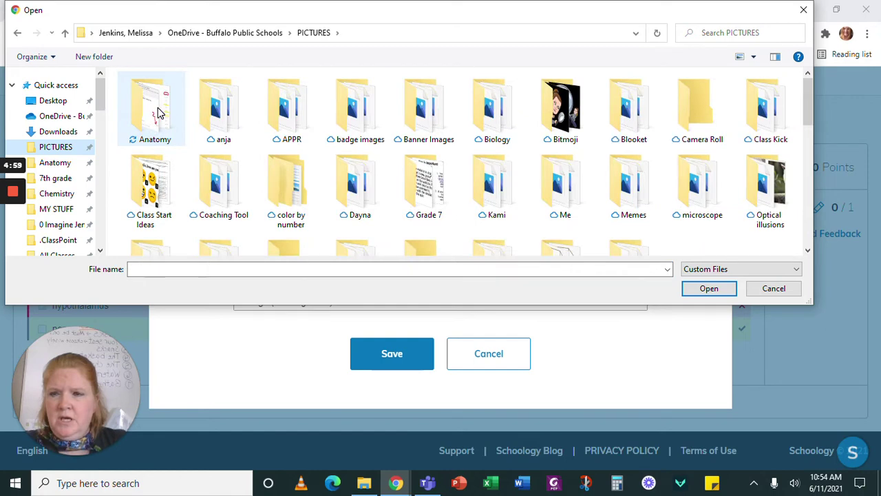
pyautogui.doubleClick(157, 112)
pyautogui.click(150, 217)
pyautogui.doubleClick(151, 218)
pyautogui.click(219, 110)
pyautogui.click(709, 288)
# Upload the brain diagram into the feedback text at full size, 228 × 220.
pyautogui.scroll(-2, 498, 279)
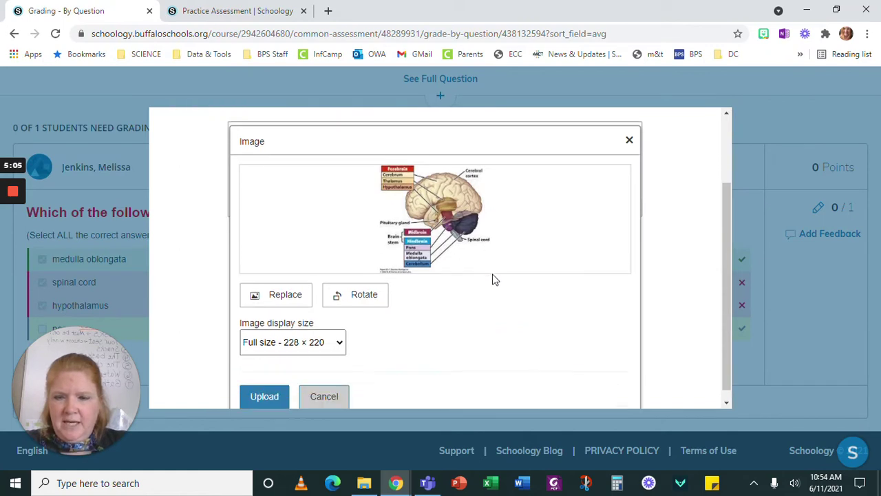
pyautogui.scroll(3, 496, 280)
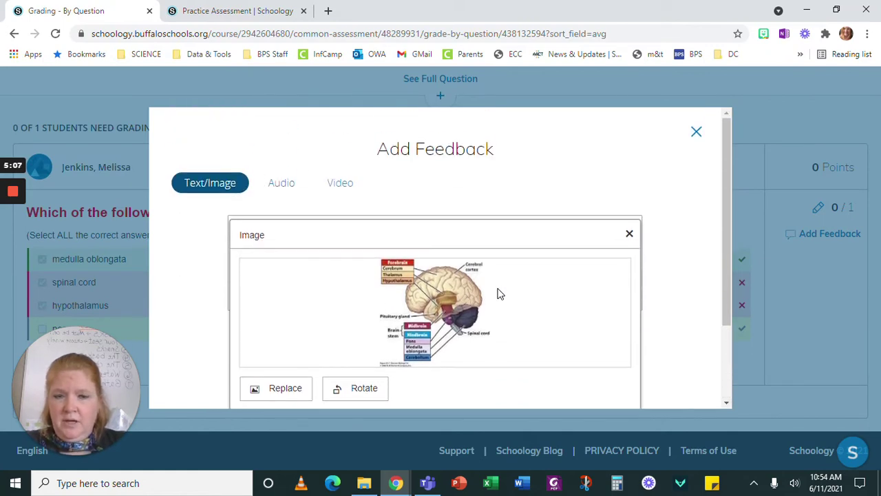
pyautogui.scroll(-2, 476, 307)
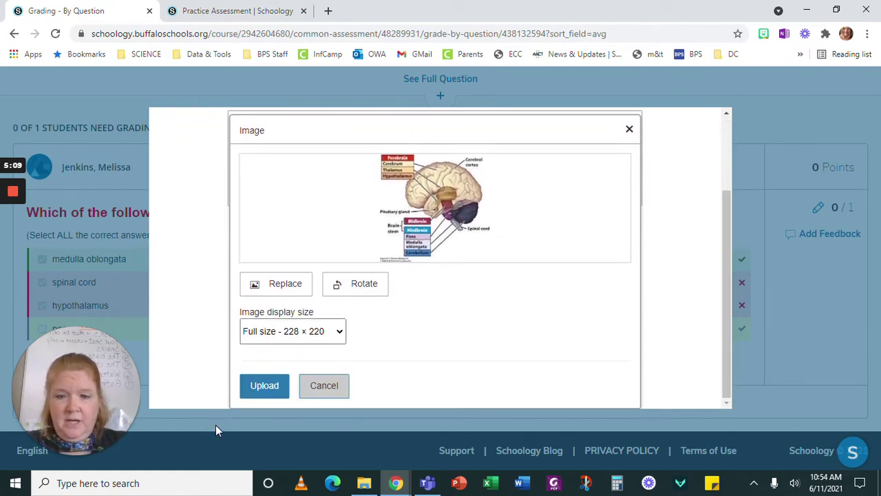
pyautogui.click(265, 386)
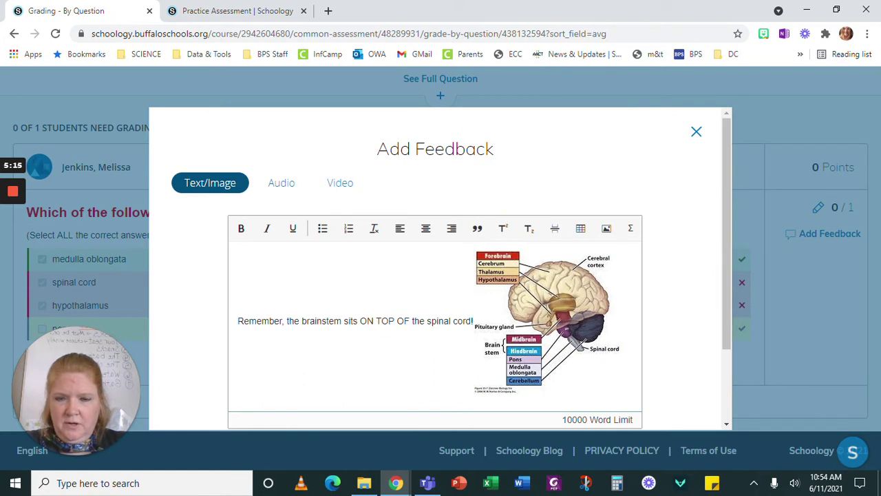
# Put the brain diagram below the feedback sentence, append "Use this image for help!" to that sentence and save the feedback.
pyautogui.scroll(-2, 439, 275)
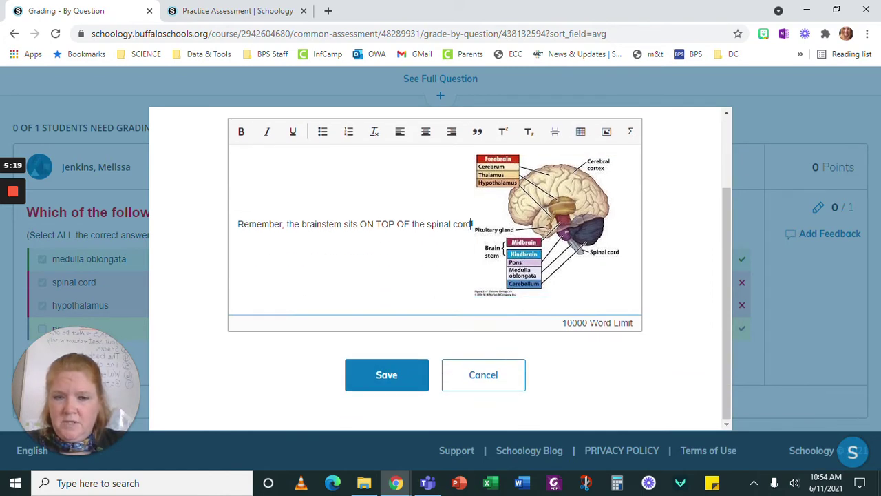
pyautogui.press('Return')
pyautogui.scroll(2, 440, 276)
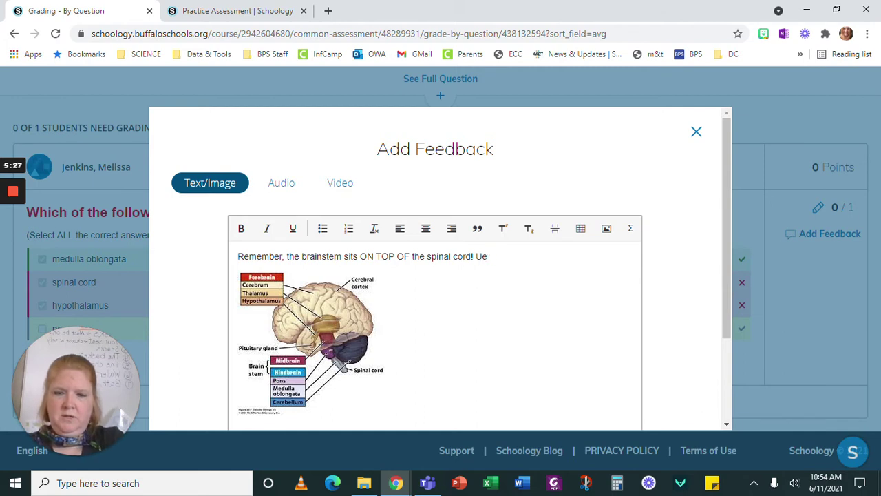
pyautogui.write('e this image for help')
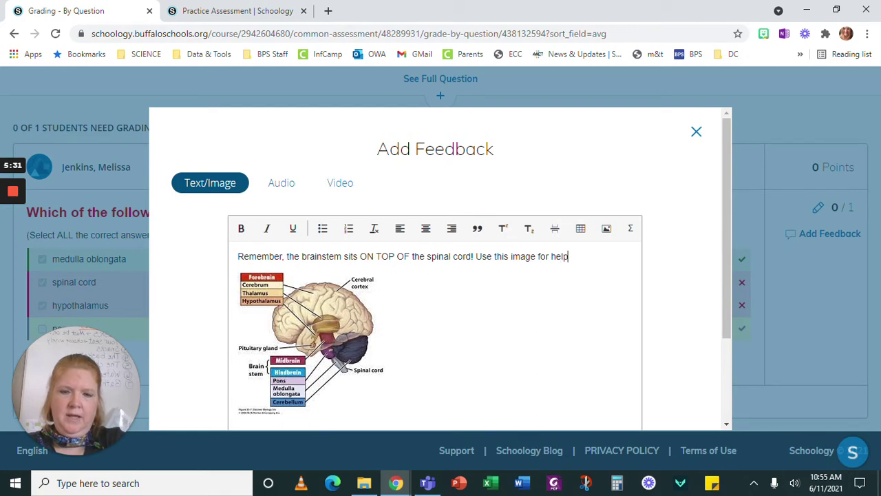
pyautogui.write('!')
pyautogui.scroll(-3, 413, 354)
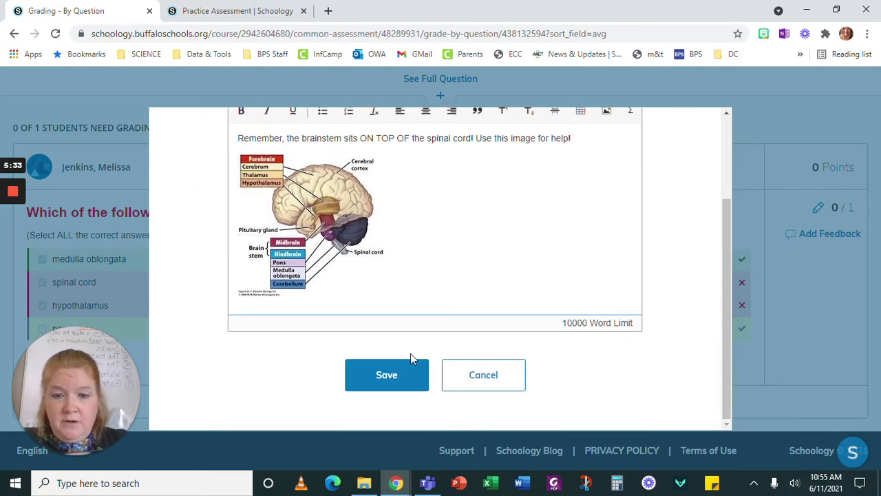
pyautogui.click(404, 376)
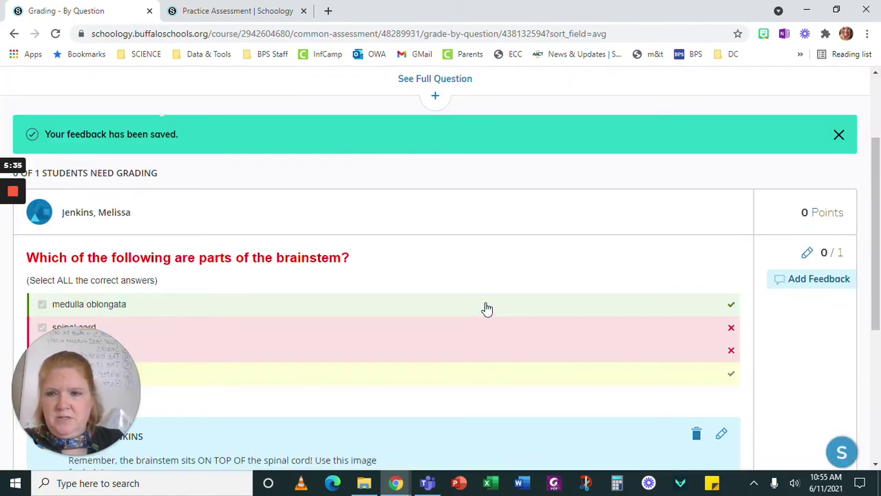
# Go to question 2 of 6 in grading and bring the student's femoral vein answer into view.
pyautogui.scroll(2, 715, 188)
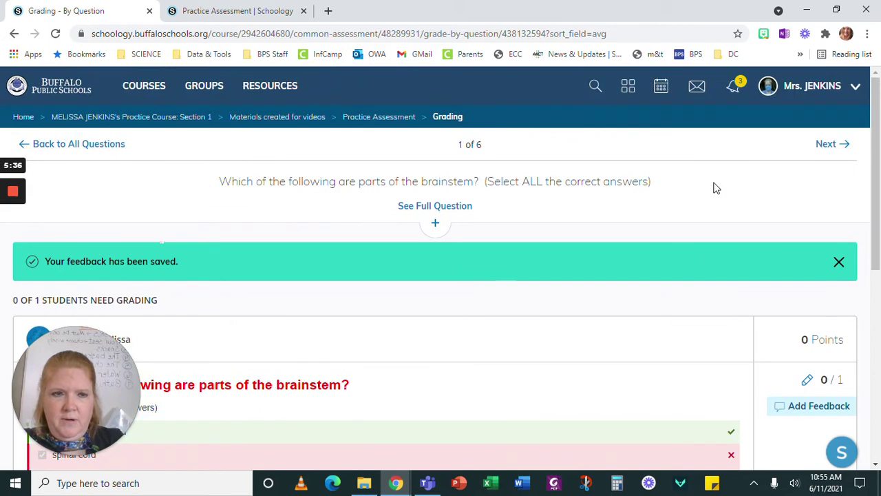
pyautogui.click(846, 147)
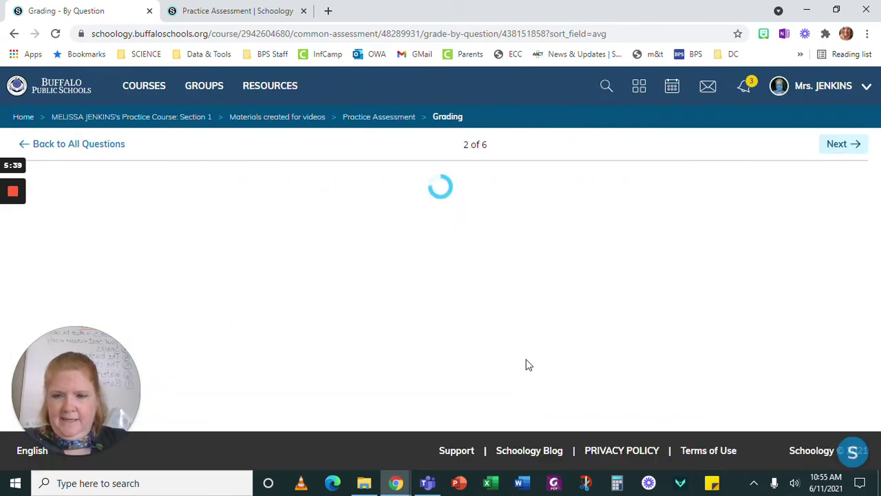
pyautogui.scroll(-2, 527, 363)
pyautogui.scroll(-3, 526, 362)
pyautogui.scroll(1, 527, 351)
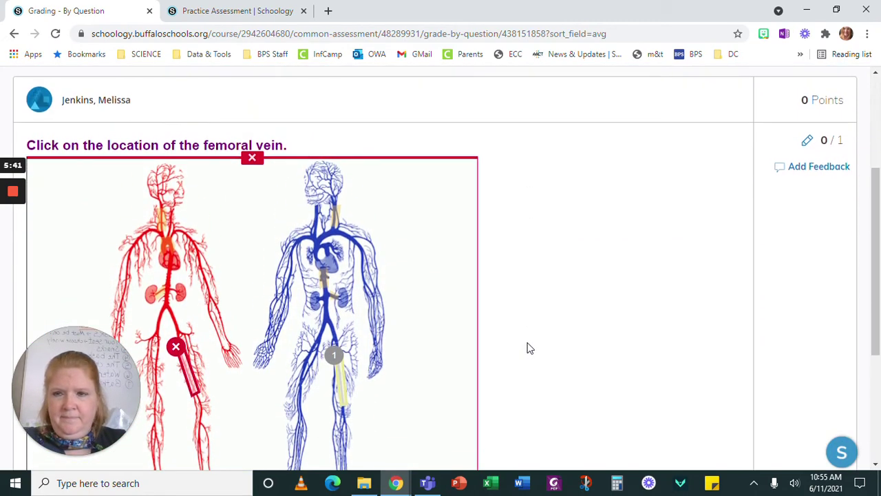
# Add and save the feedback "Remember, in illustrations arteries are shaded red and veins are shaded blue." on the femoral vein answer.
pyautogui.click(824, 167)
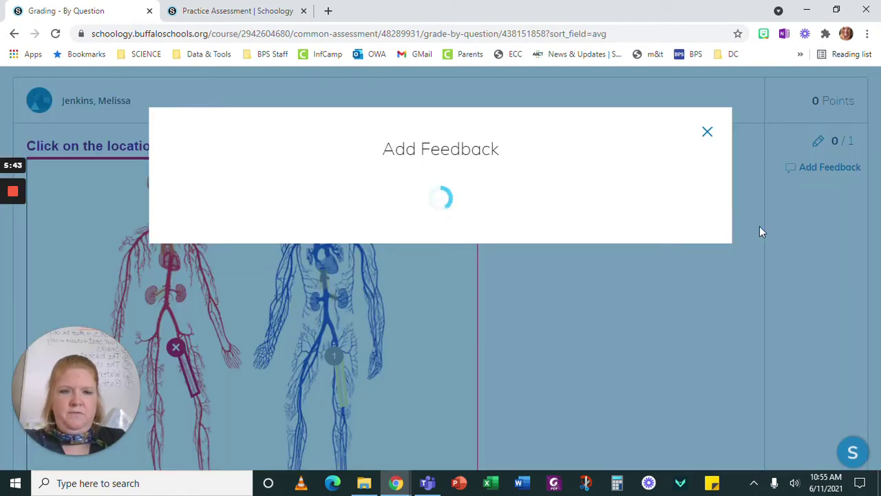
pyautogui.click(243, 256)
pyautogui.write('Re')
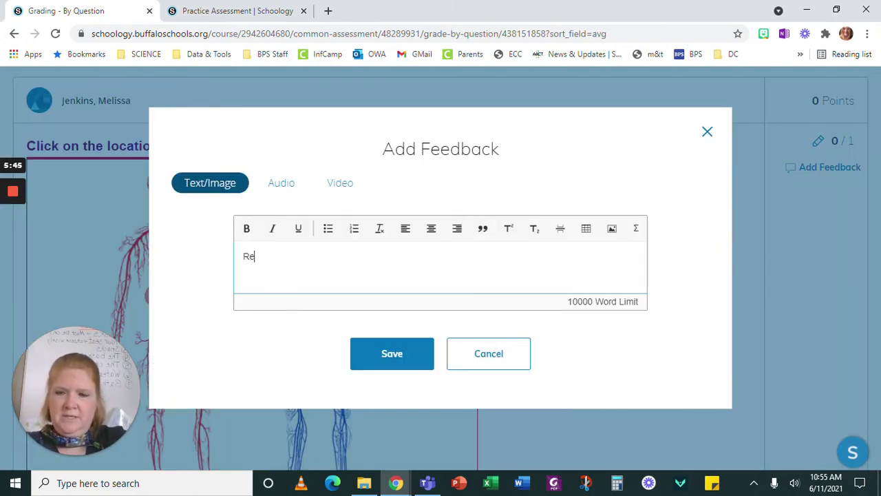
pyautogui.write('mber')
pyautogui.write('mber')
pyautogui.write(', in illustrations aret')
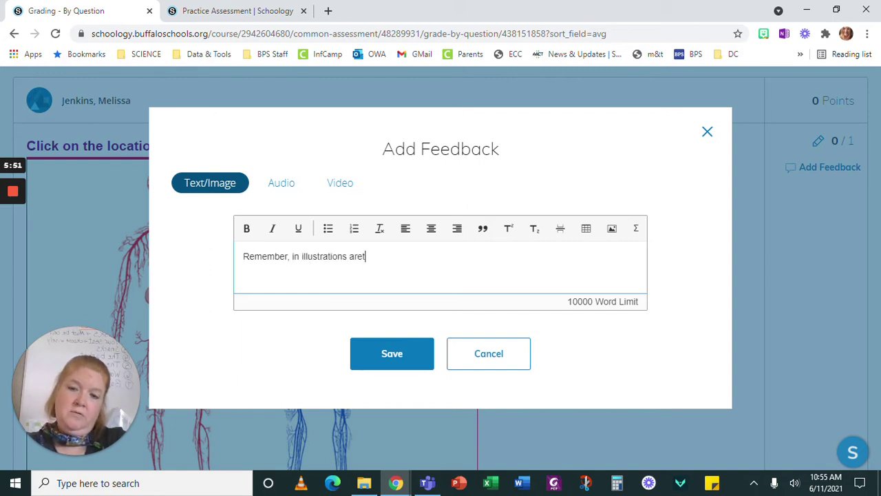
pyautogui.press('BackSpace')
pyautogui.write('teries ar')
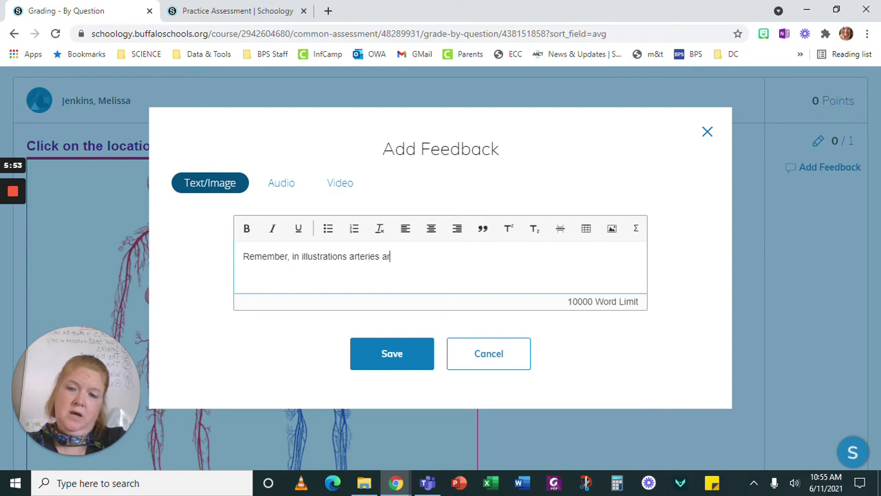
pyautogui.write('e shaeded r')
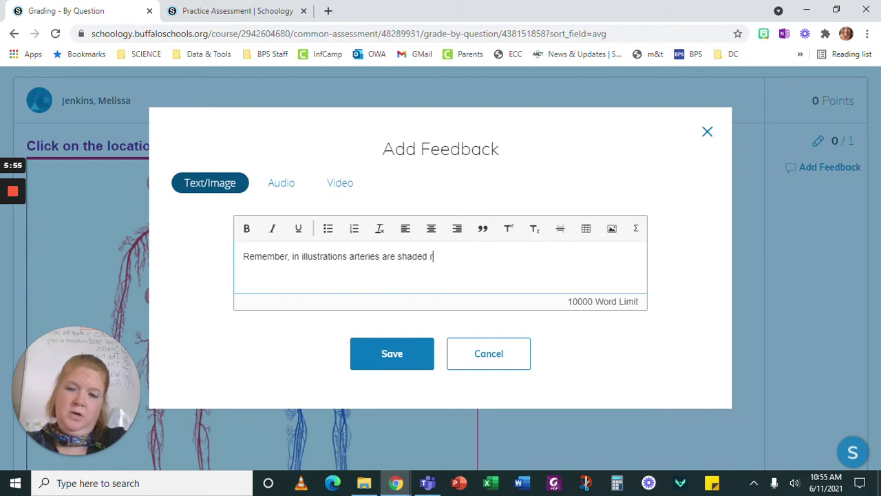
pyautogui.write('ed and veing')
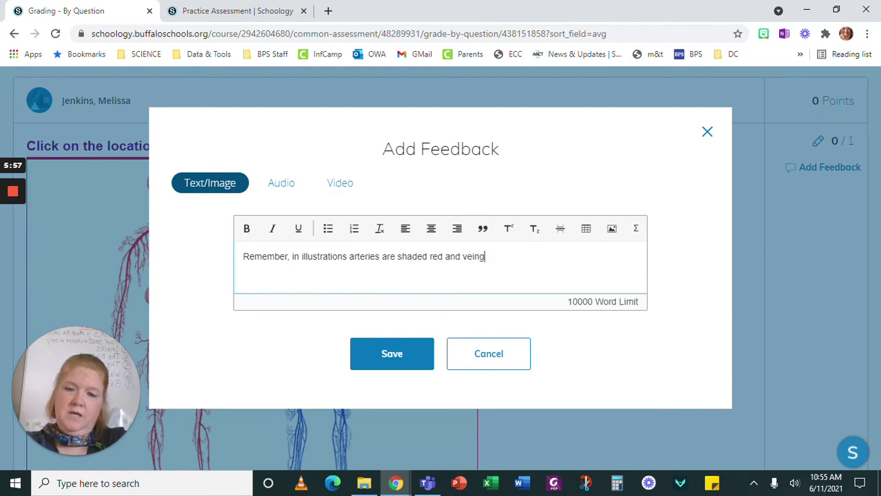
pyautogui.press('BackSpace')
pyautogui.write('s are sh')
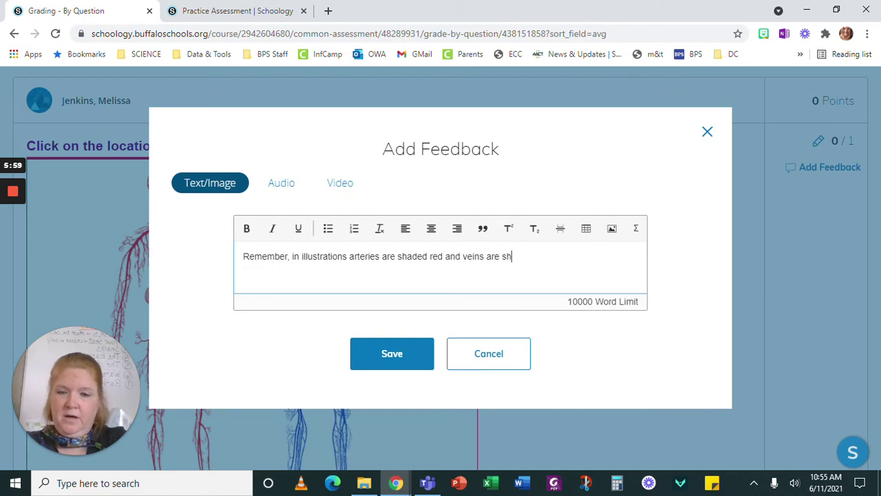
pyautogui.write('aded blue.')
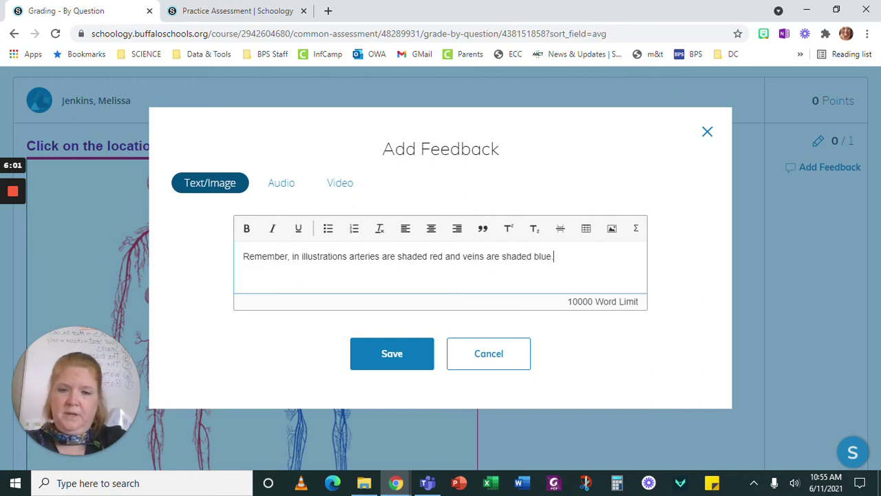
pyautogui.click(390, 354)
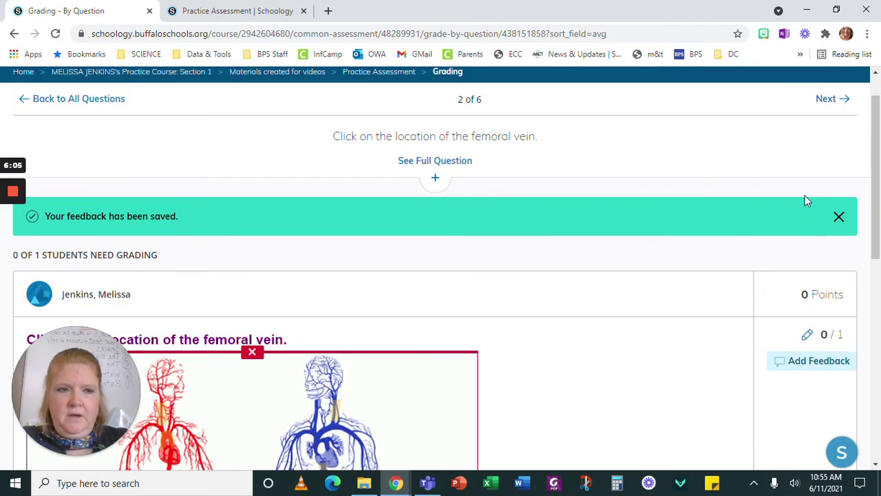
# Go to question 3 of 6 and examine the student's skull labels against the correct answers.
pyautogui.click(826, 100)
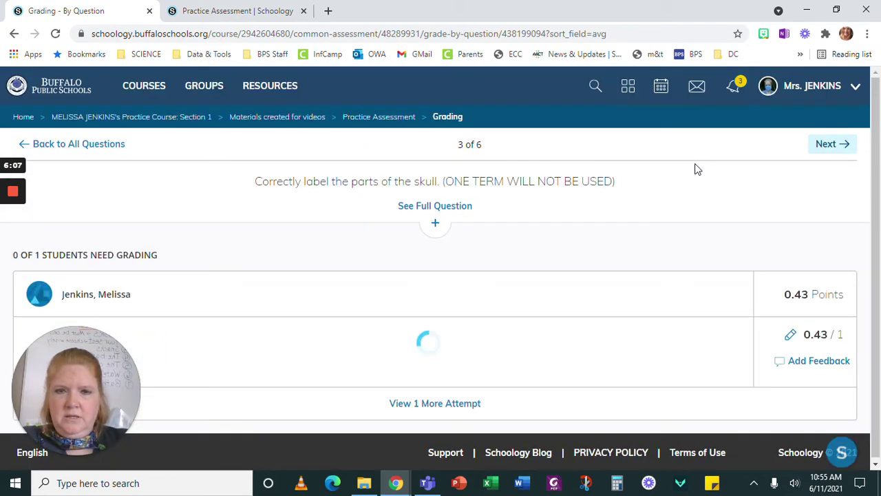
pyautogui.scroll(-6, 704, 219)
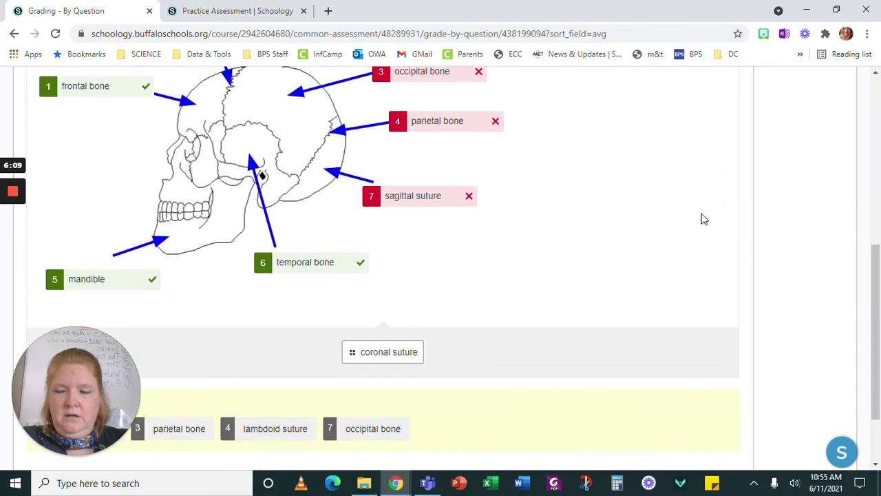
pyautogui.scroll(1, 703, 219)
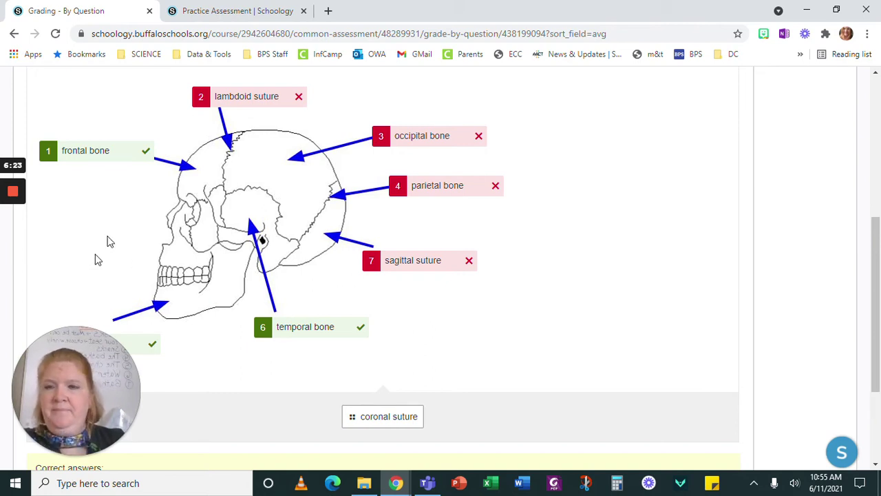
# Switch to the student's Practice Assessment page and open submitted attempt 2 from the previous attempts.
pyautogui.click(204, 17)
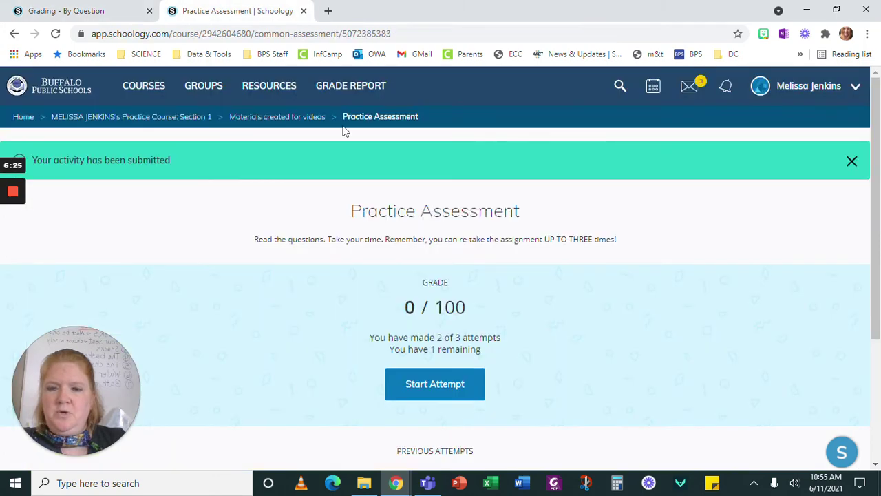
pyautogui.scroll(-3, 494, 330)
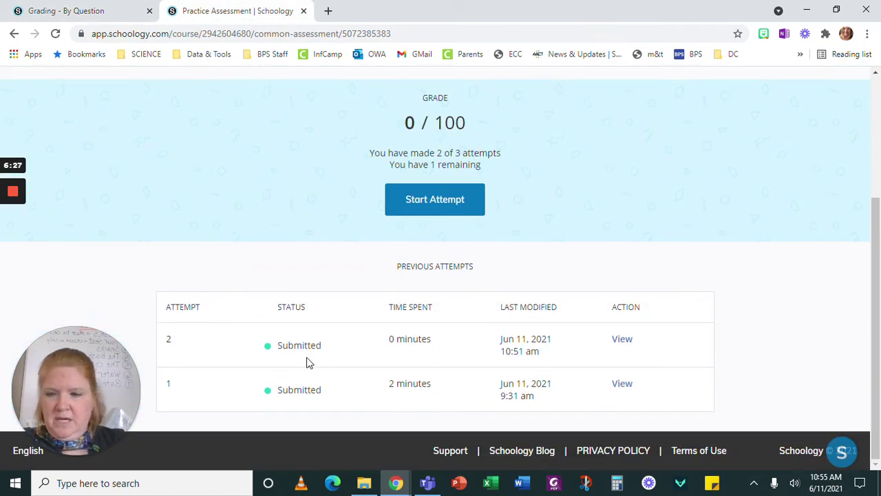
pyautogui.click(623, 340)
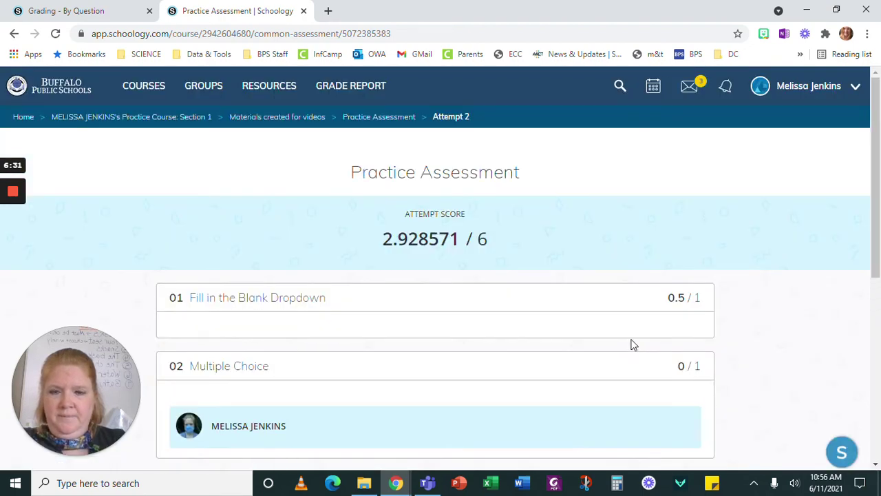
# Read through attempt 2, examining the teacher's feedback on the brainstem and femoral vein questions and the brain lobes question.
pyautogui.scroll(-2, 535, 293)
pyautogui.scroll(-2, 534, 296)
pyautogui.scroll(-2, 534, 296)
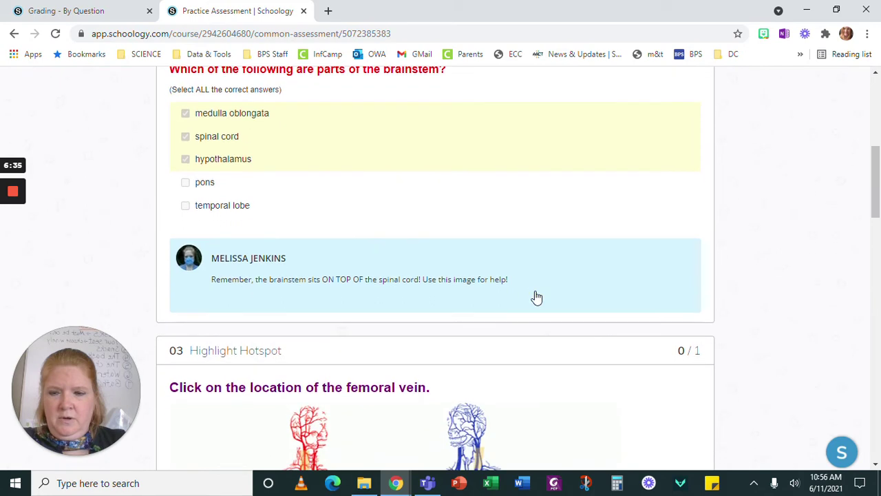
pyautogui.scroll(1, 462, 334)
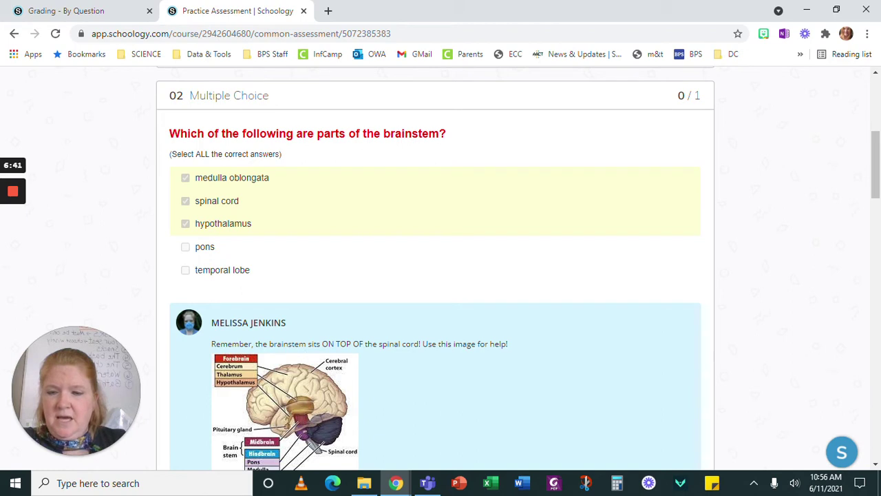
pyautogui.scroll(-1, 497, 360)
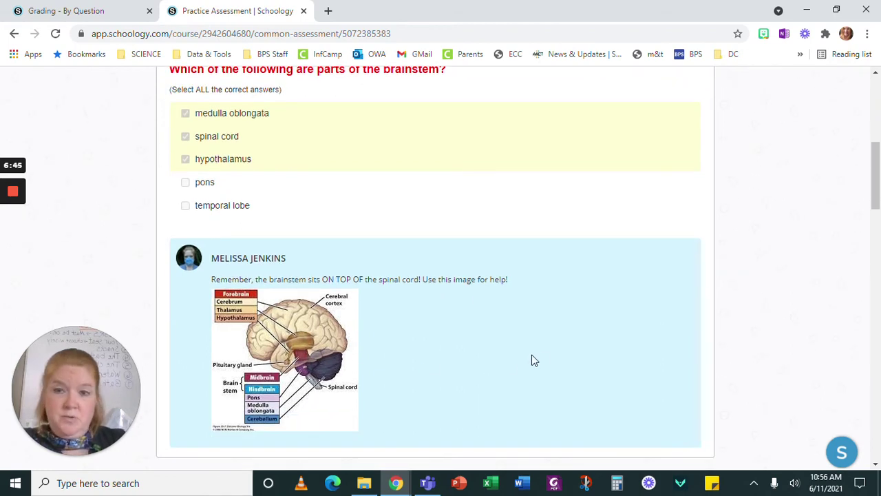
pyautogui.scroll(5, 536, 356)
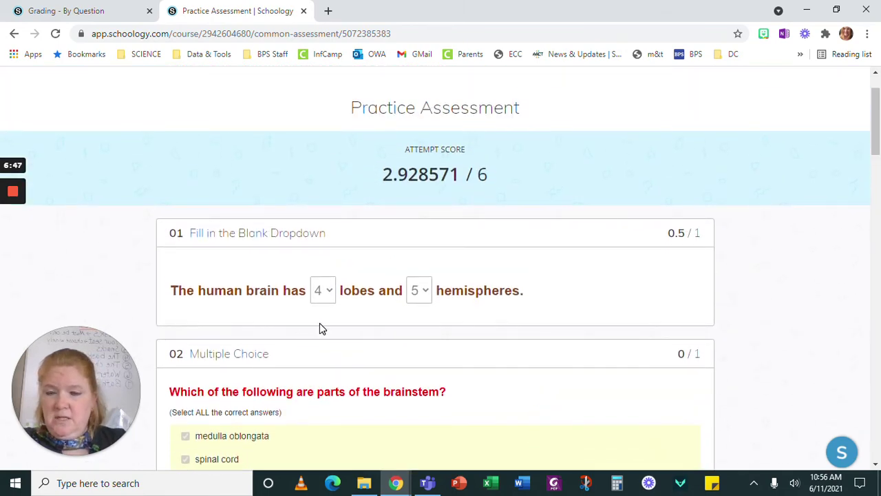
pyautogui.scroll(-8, 367, 321)
pyautogui.scroll(-8, 375, 322)
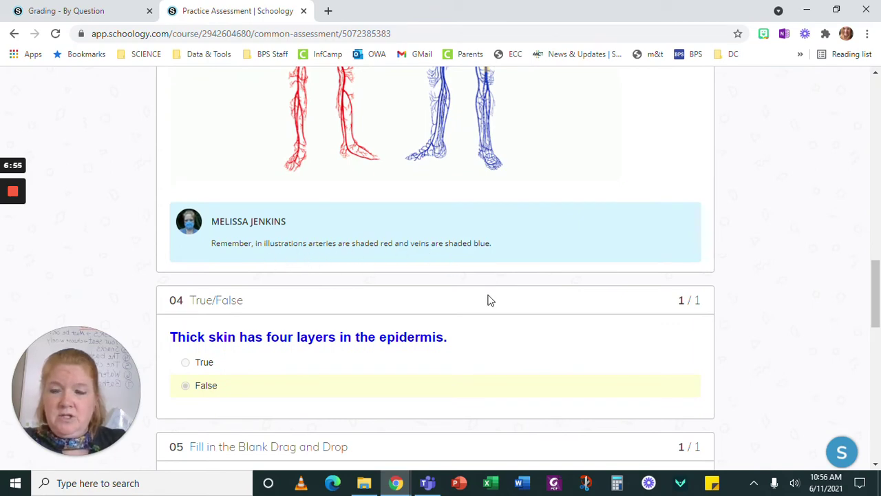
pyautogui.scroll(-12, 489, 300)
pyautogui.scroll(20, 489, 300)
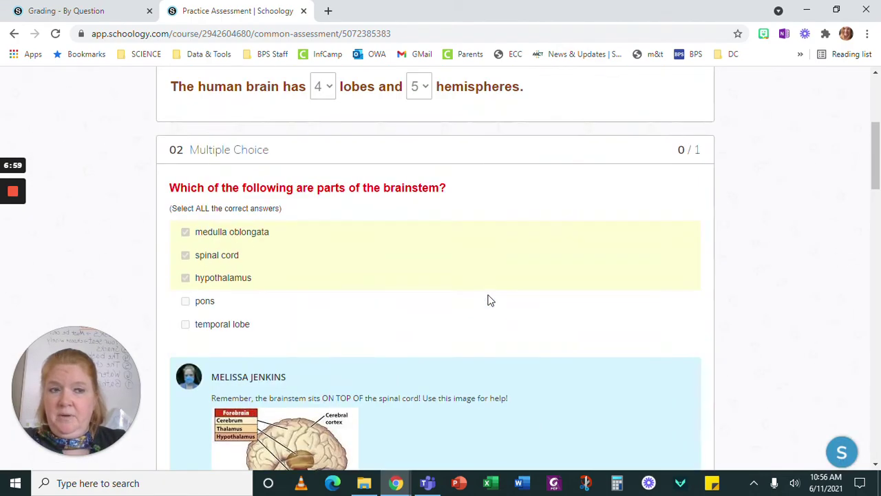
pyautogui.scroll(4, 488, 300)
pyautogui.scroll(-2, 489, 300)
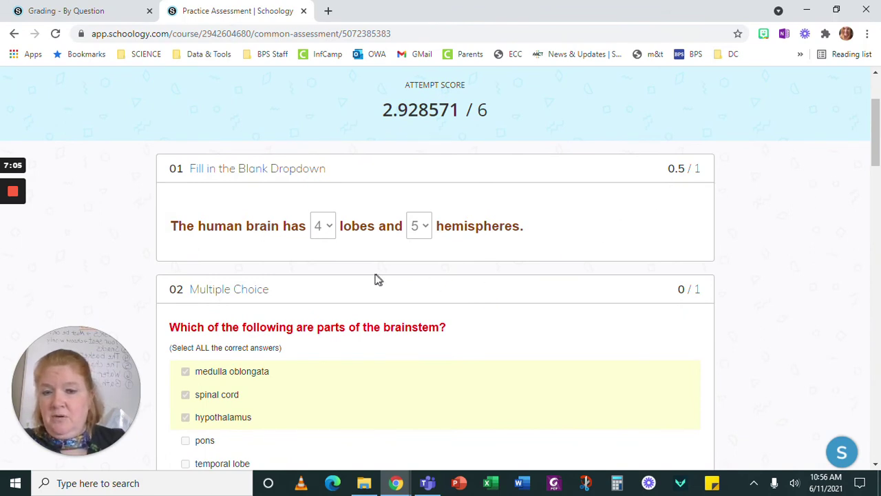
# Examine each question's points and answers in attempt 2, from the brainstem choices through the skull labels, and return to the attempt score.
pyautogui.scroll(-3, 441, 247)
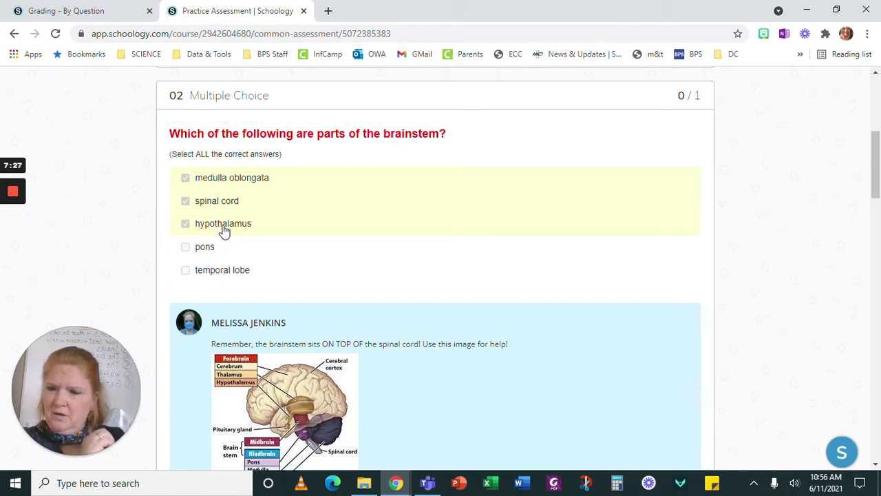
pyautogui.scroll(-2, 316, 177)
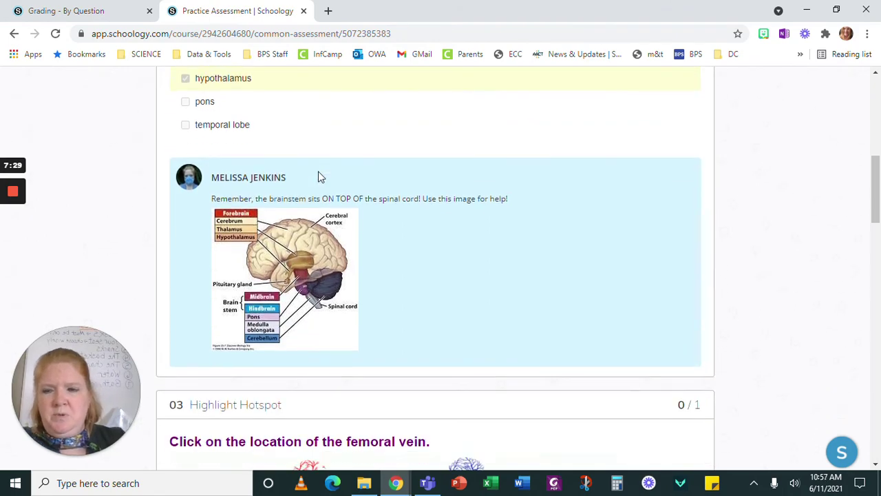
pyautogui.scroll(-5, 318, 177)
pyautogui.scroll(-3, 655, 134)
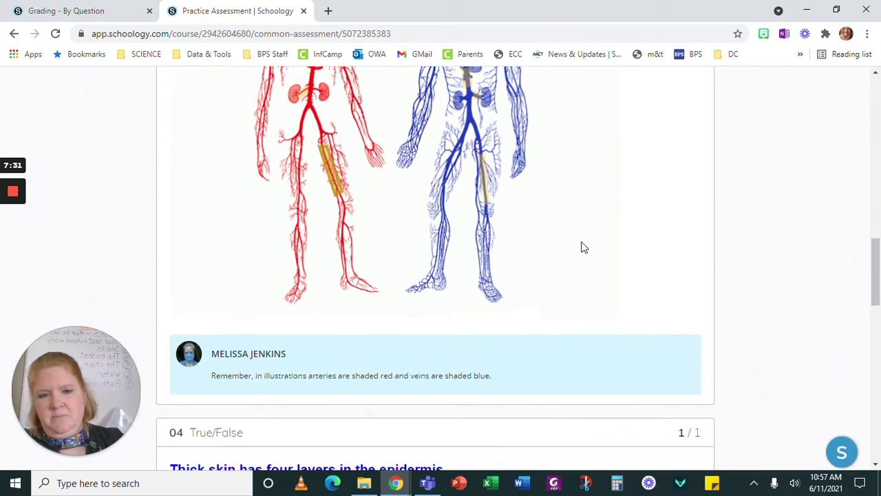
pyautogui.scroll(-3, 581, 248)
pyautogui.scroll(-4, 688, 246)
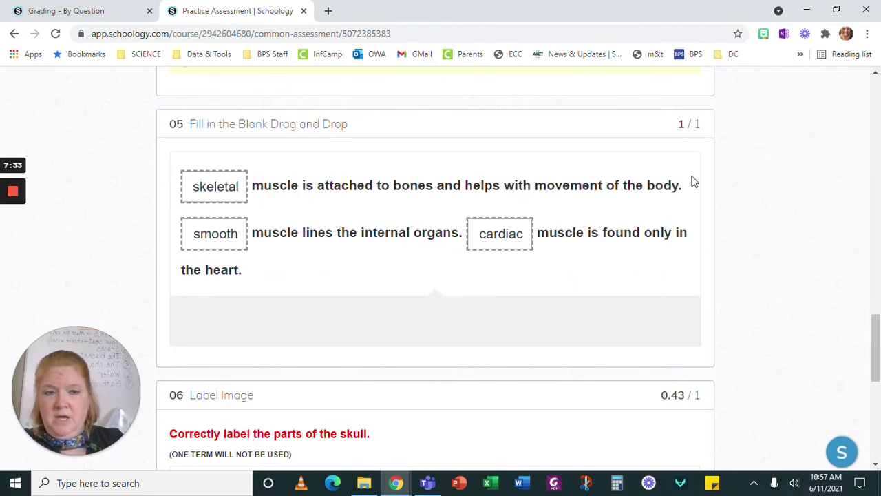
pyautogui.scroll(-4, 692, 181)
pyautogui.scroll(-2, 621, 173)
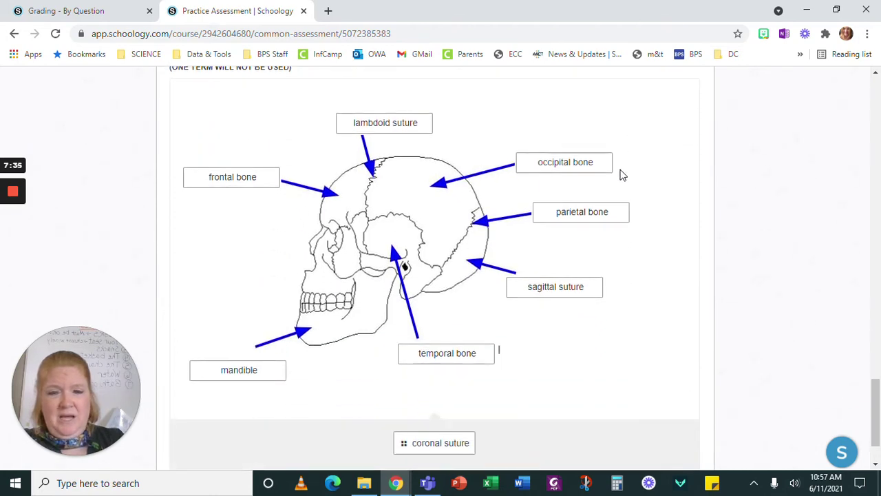
pyautogui.scroll(-2, 627, 181)
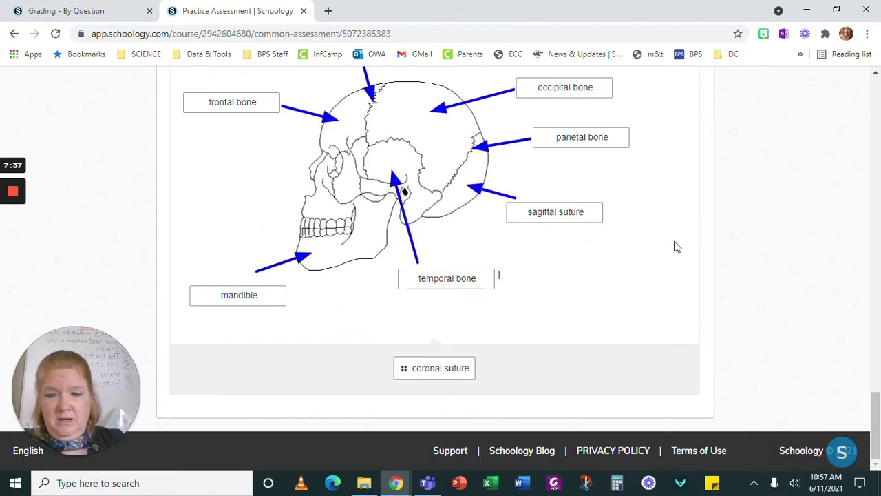
pyautogui.scroll(2, 674, 246)
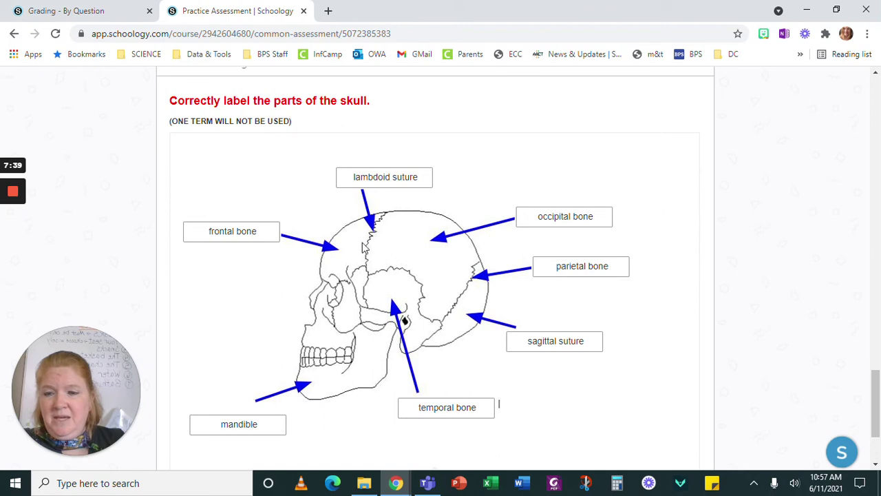
pyautogui.scroll(-2, 591, 288)
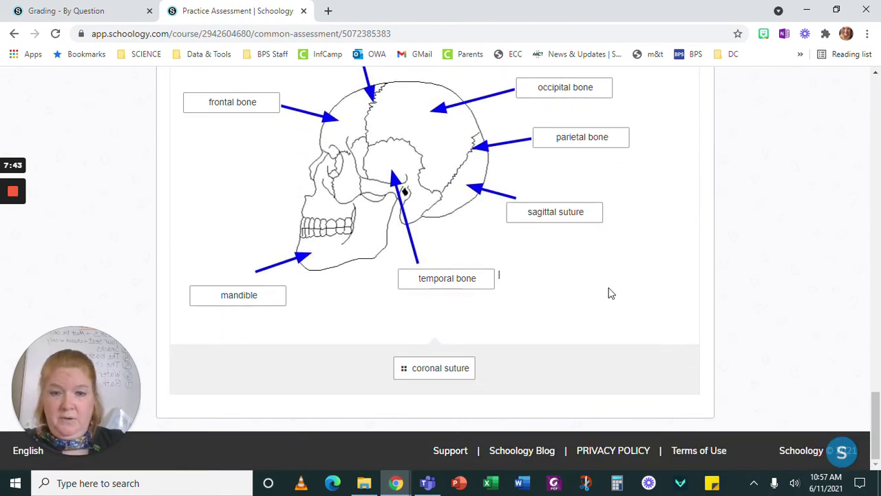
pyautogui.scroll(5, 608, 293)
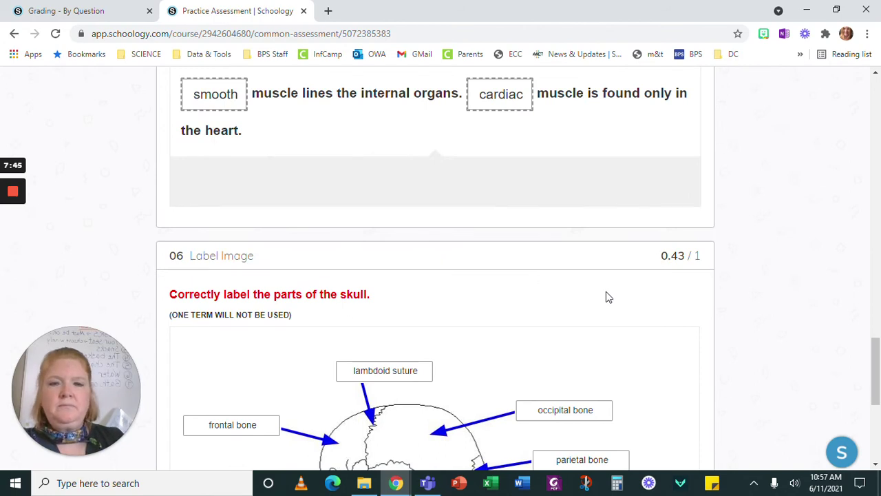
pyautogui.scroll(4, 604, 303)
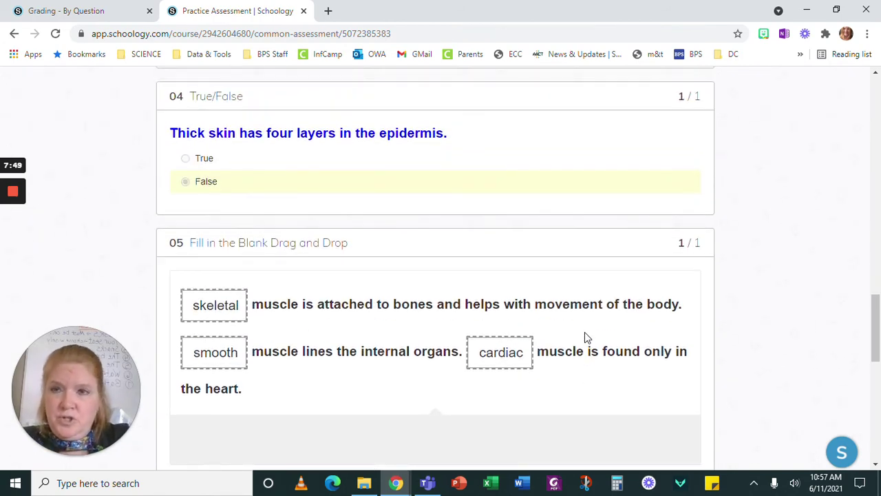
pyautogui.scroll(20, 584, 332)
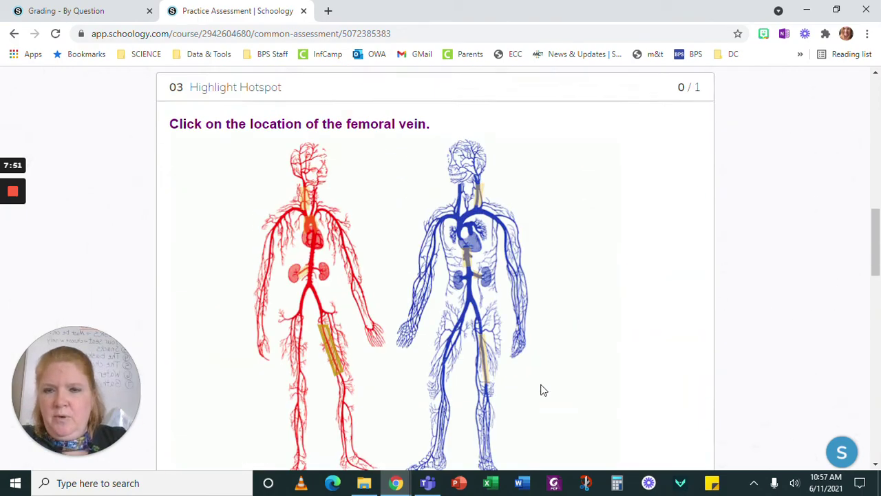
pyautogui.scroll(1, 535, 361)
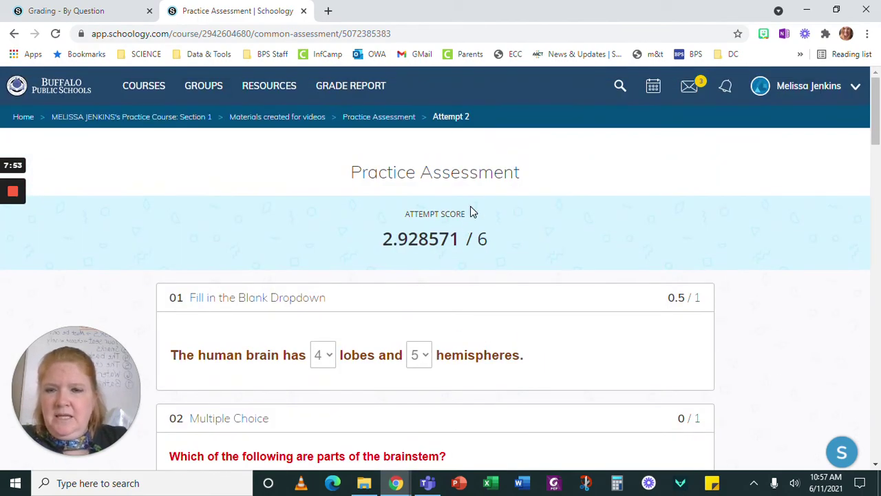
# Open schoology.com in a new browser tab.
pyautogui.rightClick(388, 122)
pyautogui.rightClick(383, 120)
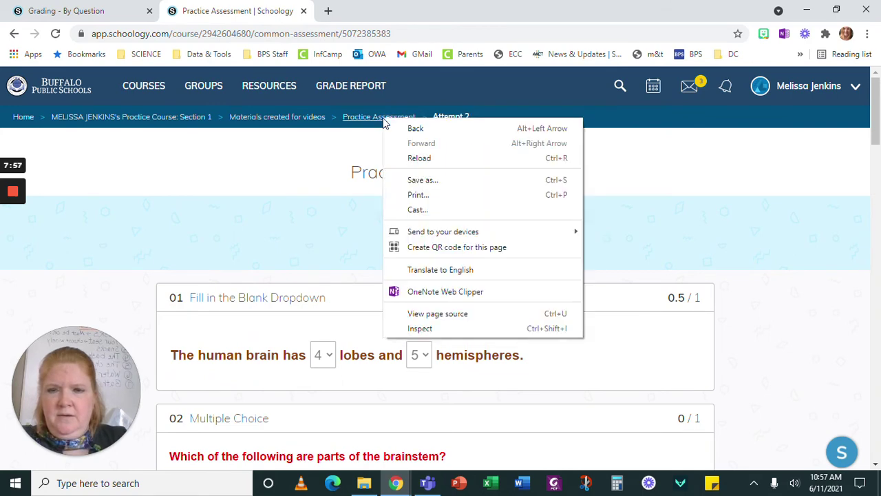
pyautogui.hotkey('ctrl', 't')
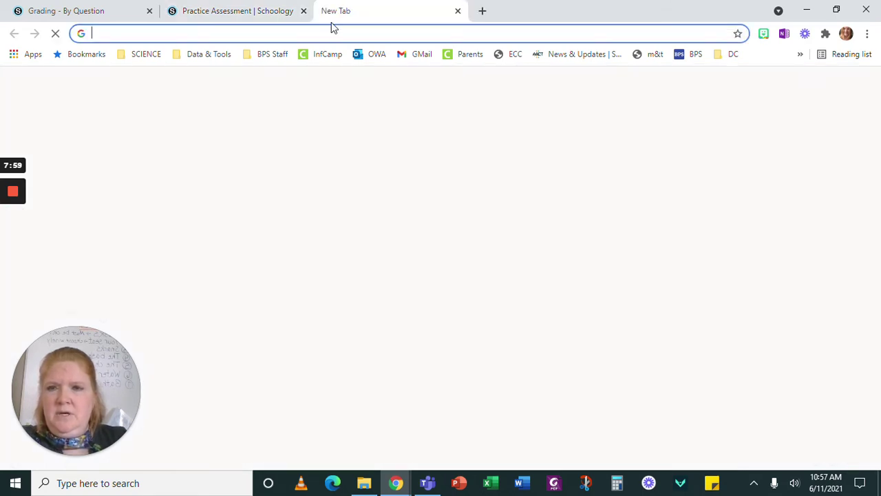
pyautogui.write('sc')
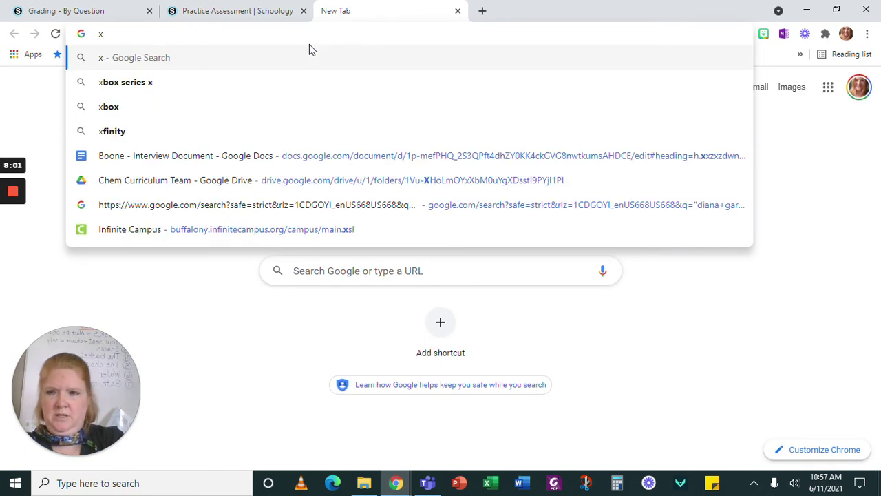
pyautogui.write('hoo')
pyautogui.write('com')
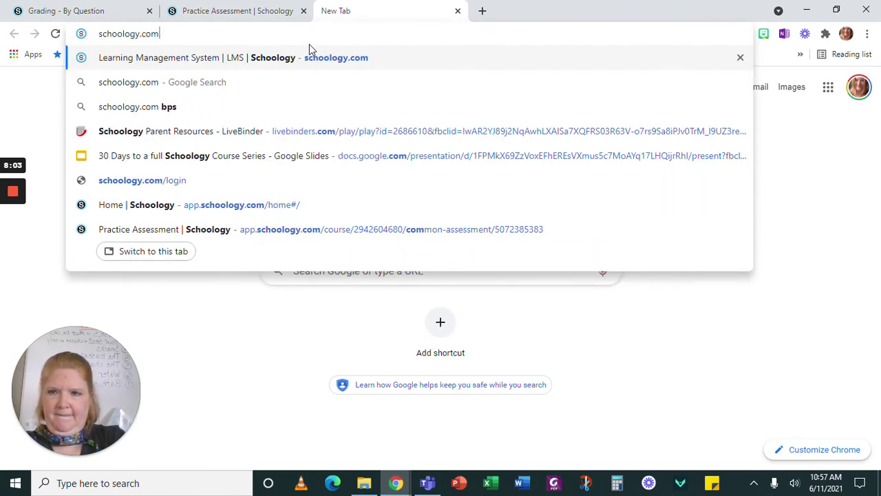
pyautogui.press('Return')
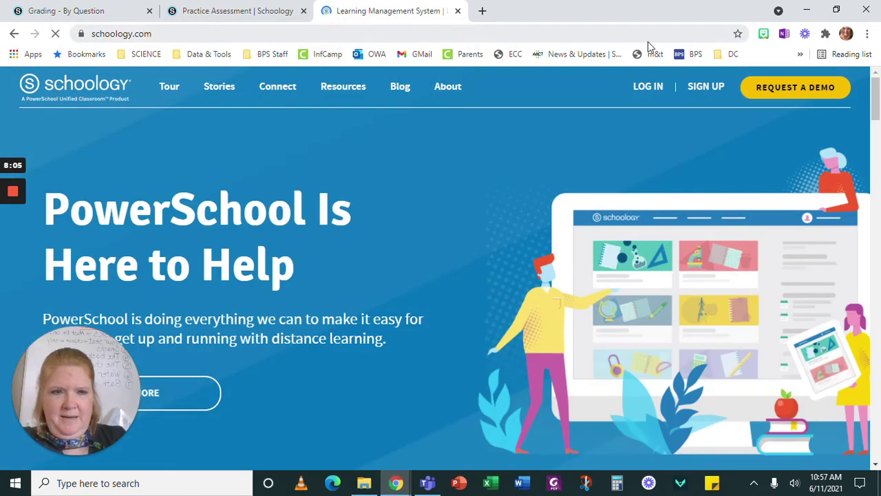
# Log in to Schoology and open the upcoming Practice Assessment at its grade and previous attempts.
pyautogui.click(651, 86)
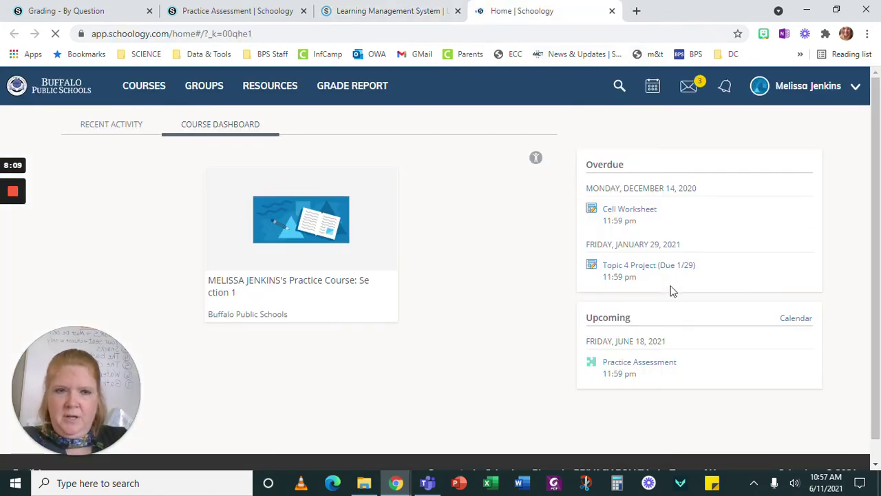
pyautogui.click(633, 365)
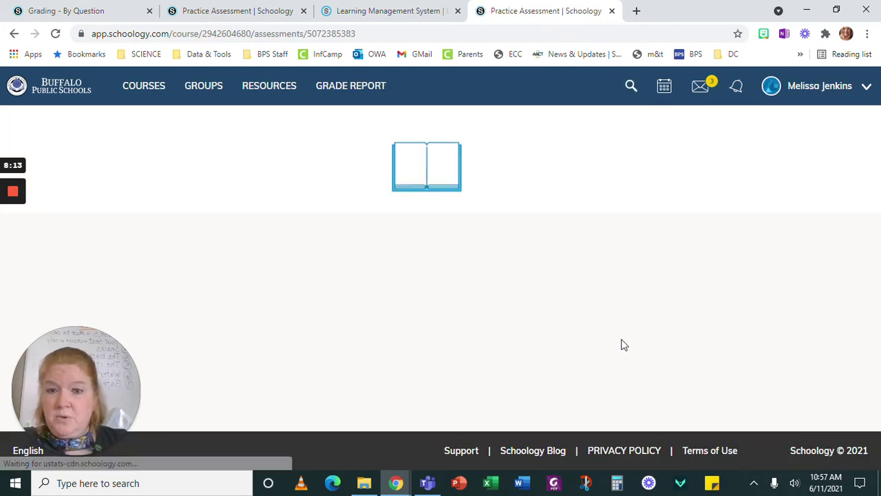
pyautogui.scroll(-1, 612, 335)
pyautogui.scroll(-1, 612, 336)
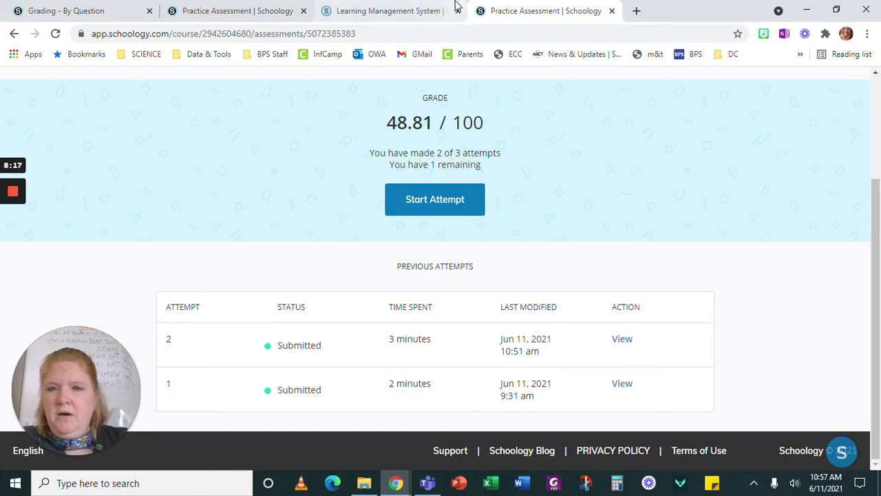
# Close the schoology.com tab and return to the feedback on the brainstem question in attempt 2.
pyautogui.click(388, 11)
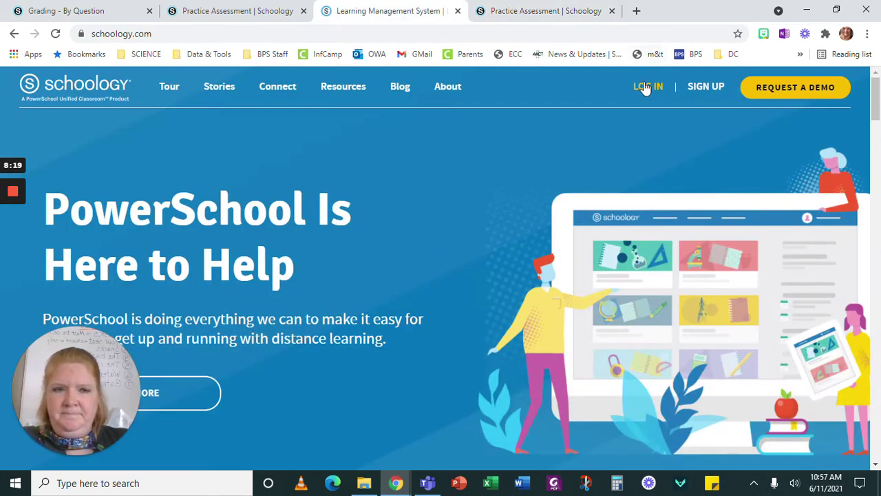
pyautogui.click(457, 11)
pyautogui.hotkey('ctrl', 'shift', 'Tab')
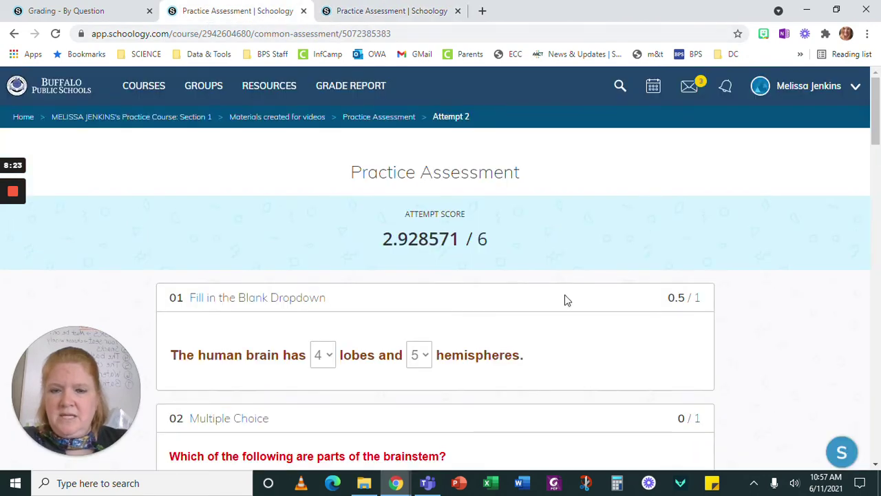
pyautogui.scroll(-2, 578, 296)
pyautogui.scroll(-3, 581, 296)
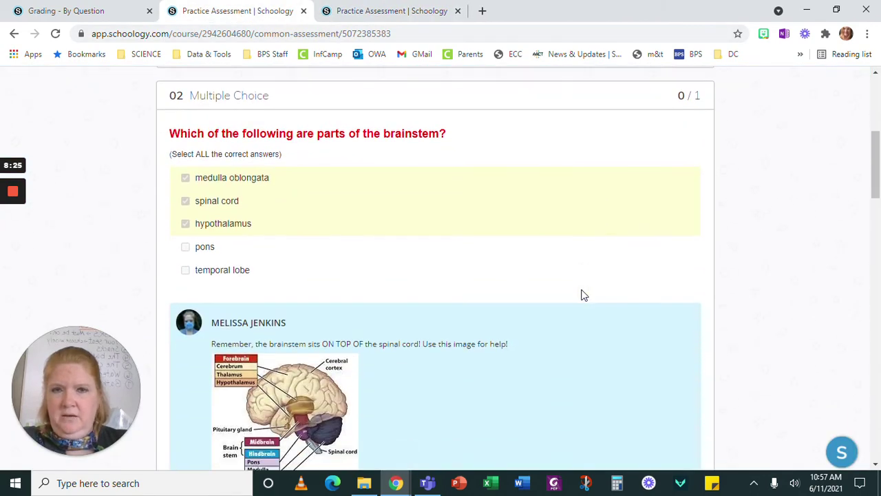
# Go back to the Practice Assessment overview and start the remaining attempt.
pyautogui.click(420, 18)
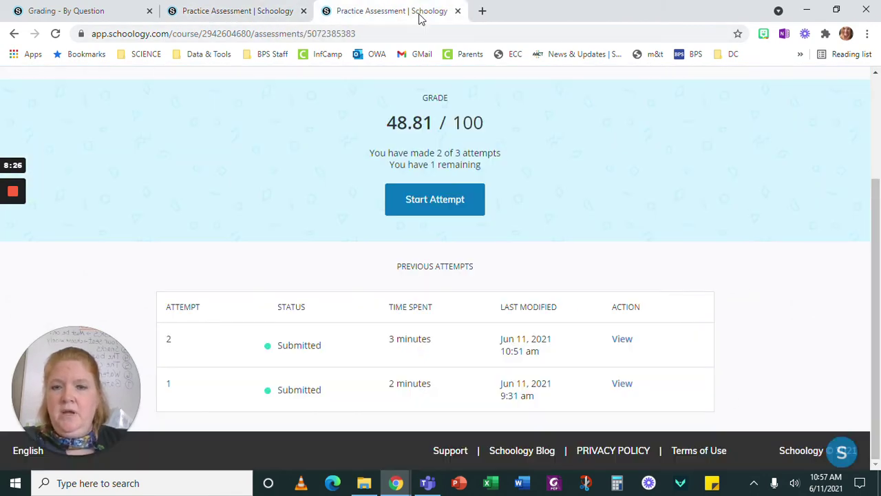
pyautogui.click(435, 200)
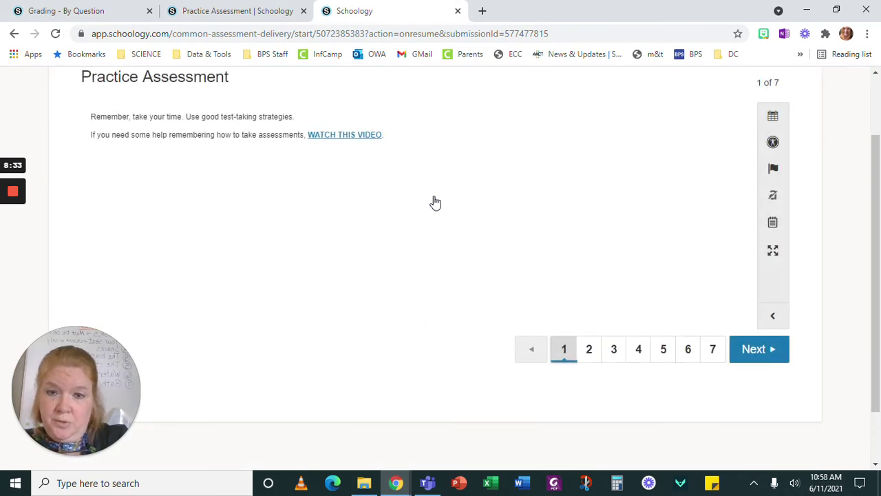
# Check the previous attempt's answer on thick skin layers, answer False in the retake, and advance to the brainstem question.
pyautogui.click(583, 352)
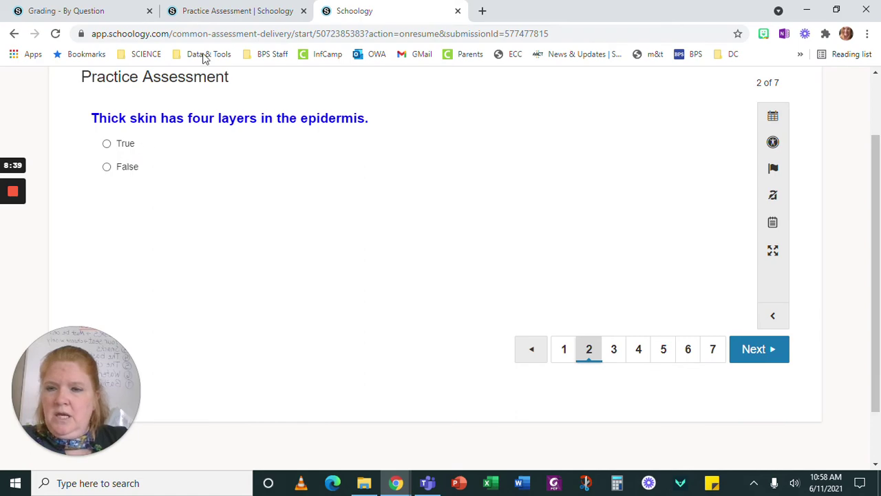
pyautogui.click(214, 10)
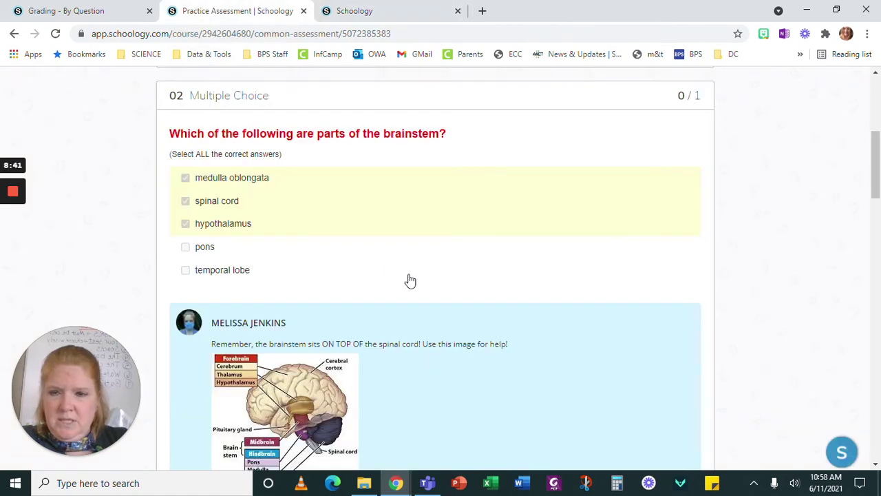
pyautogui.scroll(-12, 410, 279)
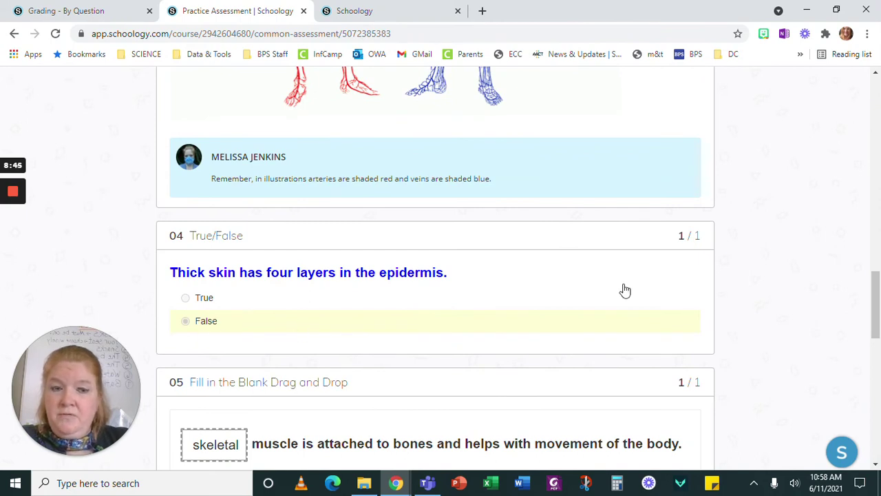
pyautogui.click(362, 14)
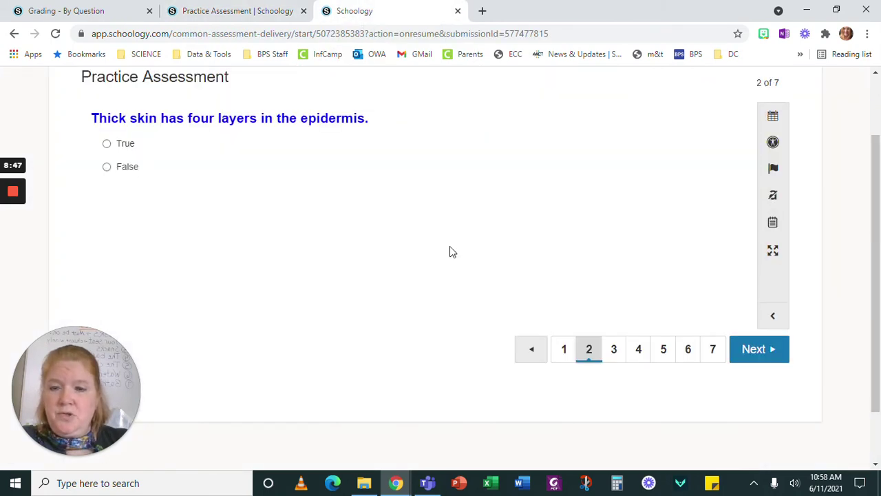
pyautogui.click(106, 167)
pyautogui.click(758, 350)
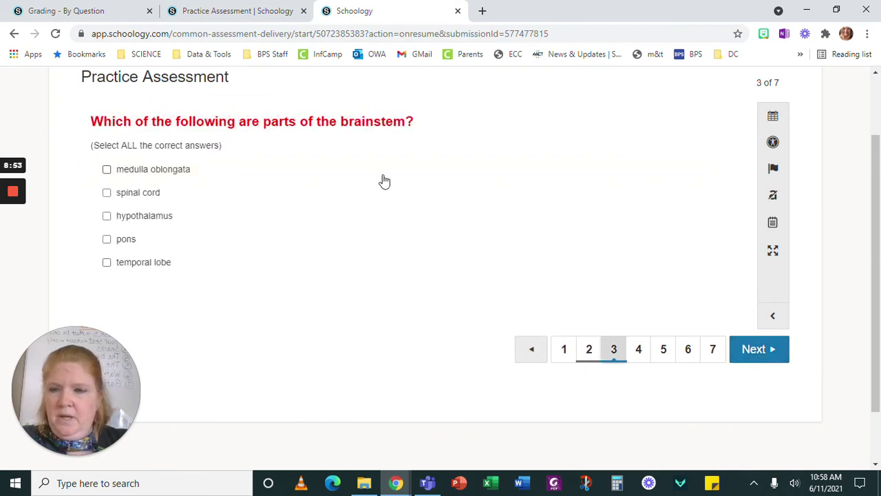
# Consult the previous attempt's brainstem feedback, select medulla oblongata and pons in the retake, and advance to the next question.
pyautogui.click(221, 17)
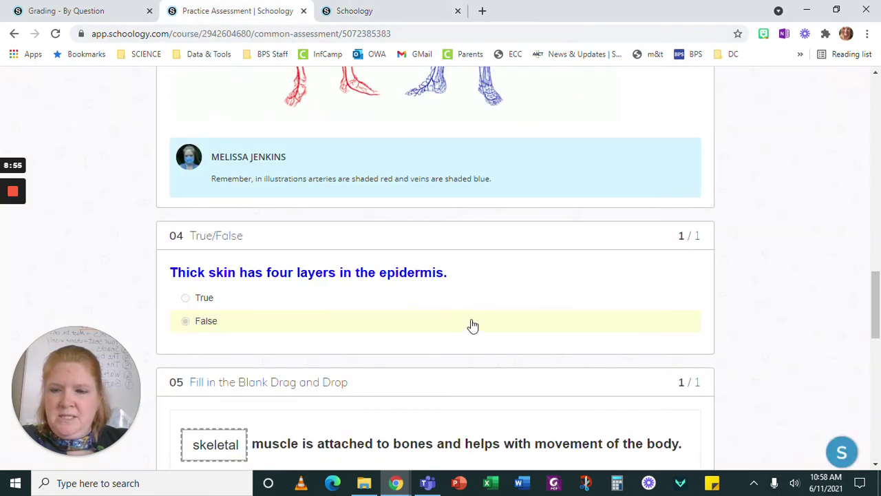
pyautogui.scroll(-10, 491, 333)
pyautogui.scroll(15, 491, 333)
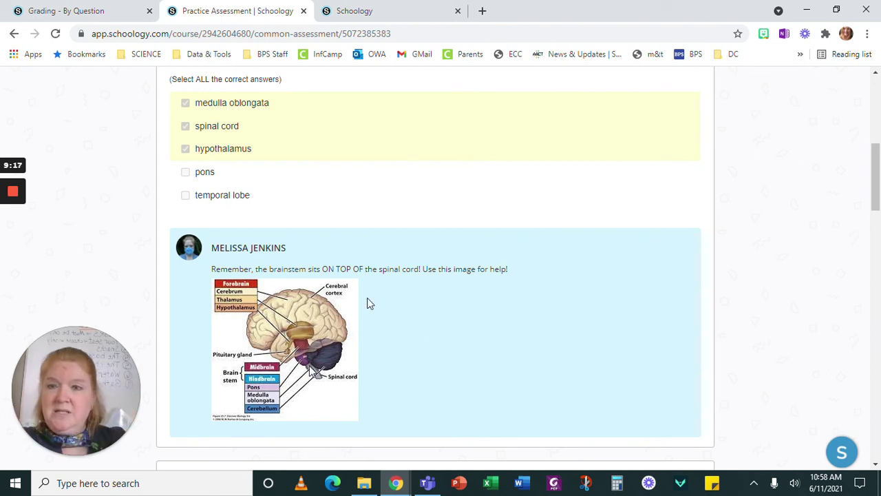
pyautogui.click(351, 19)
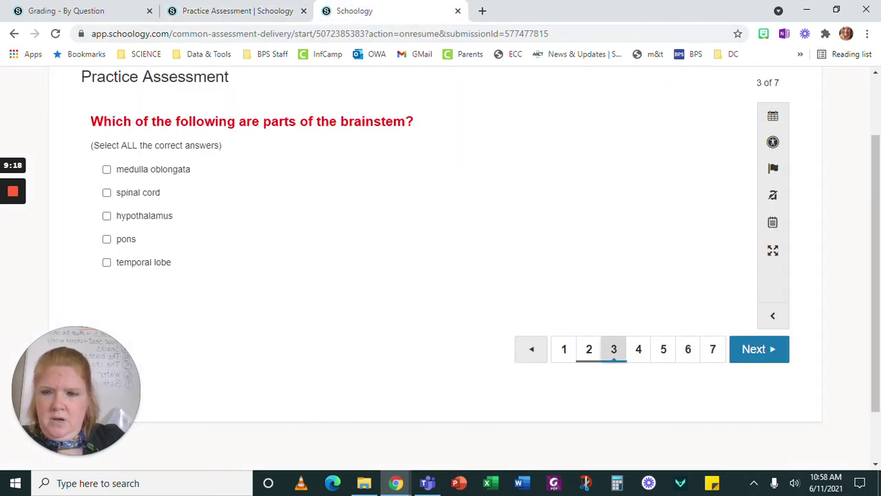
pyautogui.click(107, 169)
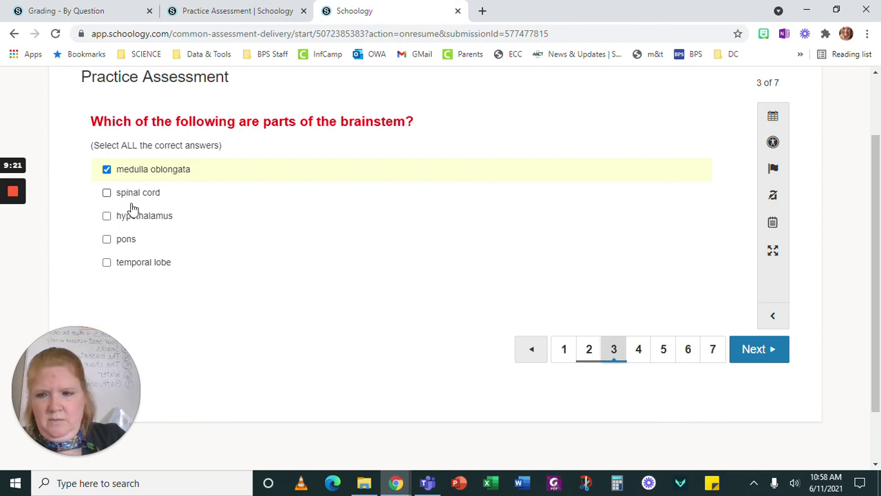
pyautogui.click(107, 239)
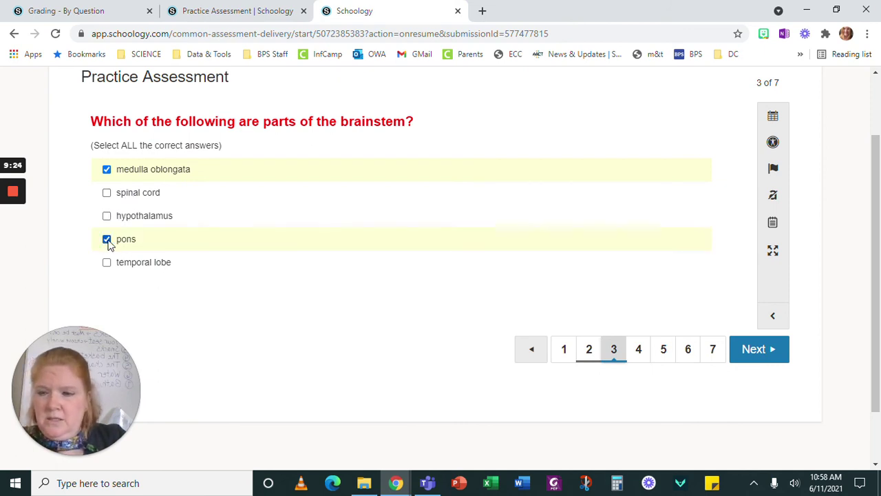
pyautogui.click(767, 357)
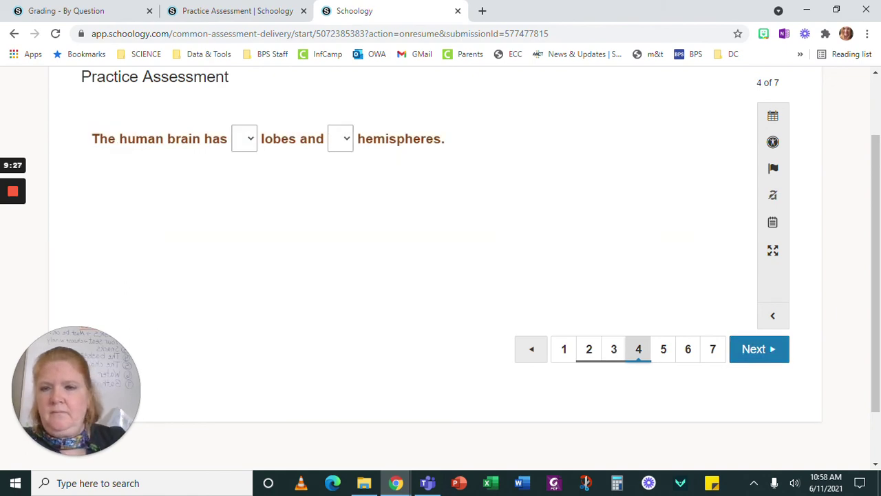
# Check the previous attempt's lobes and hemispheres answer and search Google for "human brain lobes hemisphere" in a new tab.
pyautogui.click(241, 11)
pyautogui.scroll(5, 408, 265)
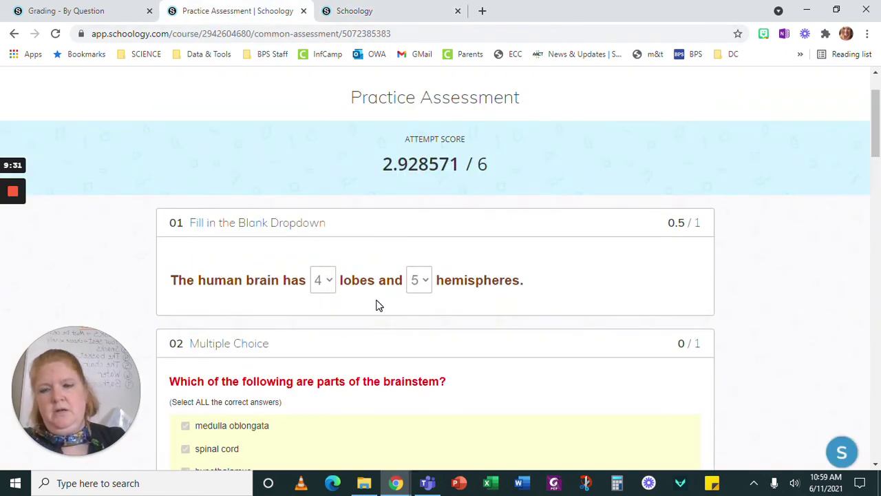
pyautogui.click(348, 9)
pyautogui.click(482, 11)
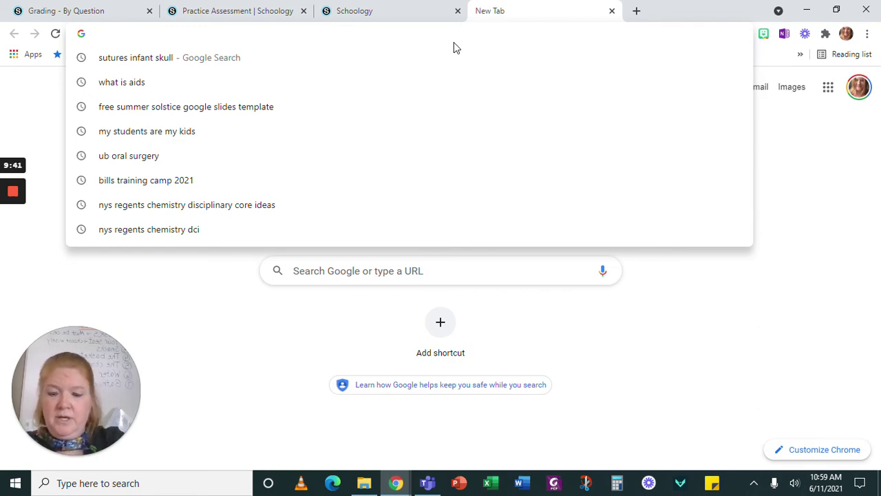
pyautogui.write('human brain ')
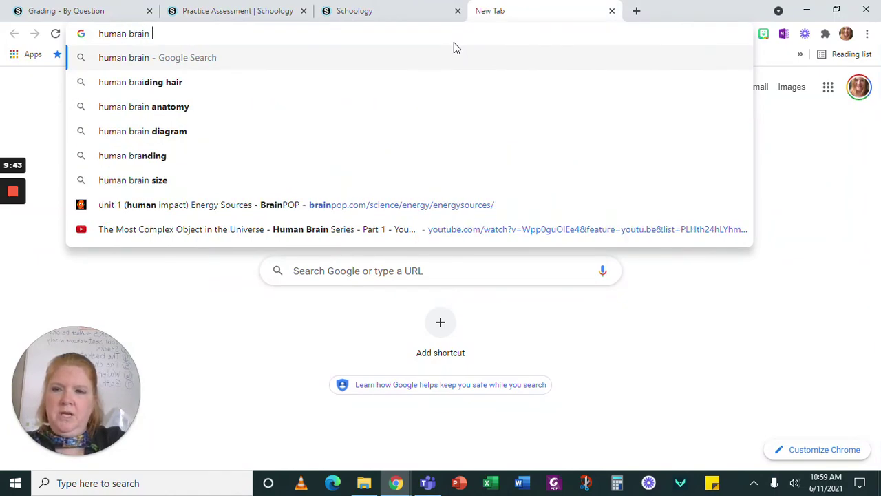
pyautogui.write('lobes hemisphere')
pyautogui.press('Return')
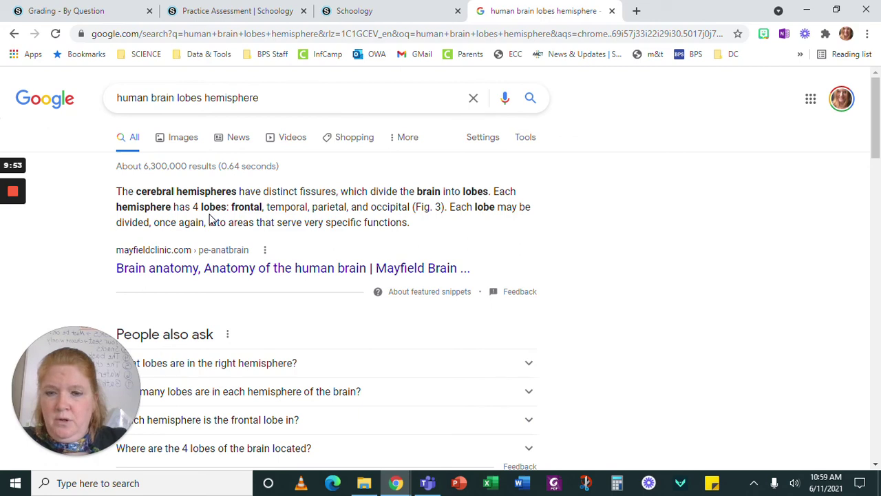
# Compare with the previous attempt and set the number of brain lobes to 4 in the retake.
pyautogui.click(402, 9)
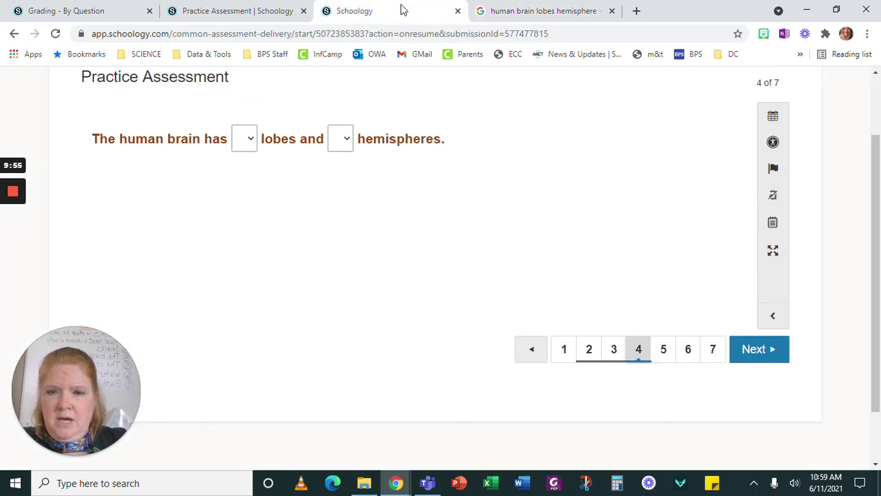
pyautogui.click(260, 12)
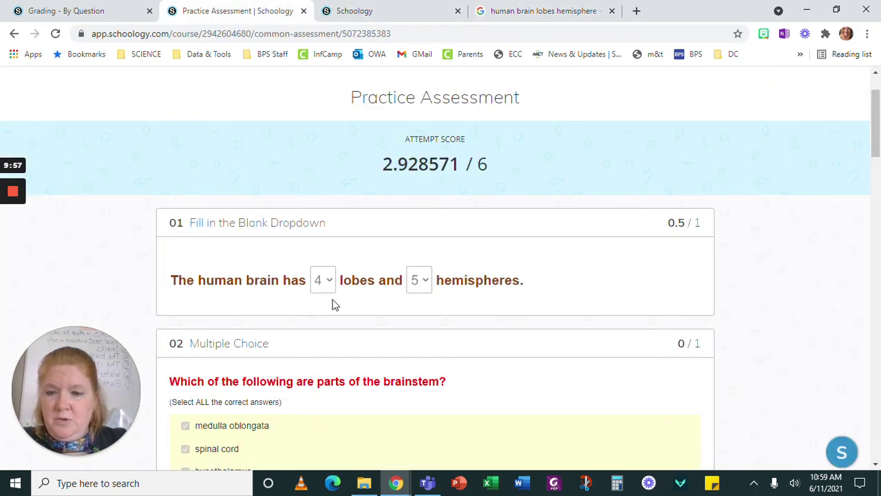
pyautogui.click(349, 8)
pyautogui.click(245, 139)
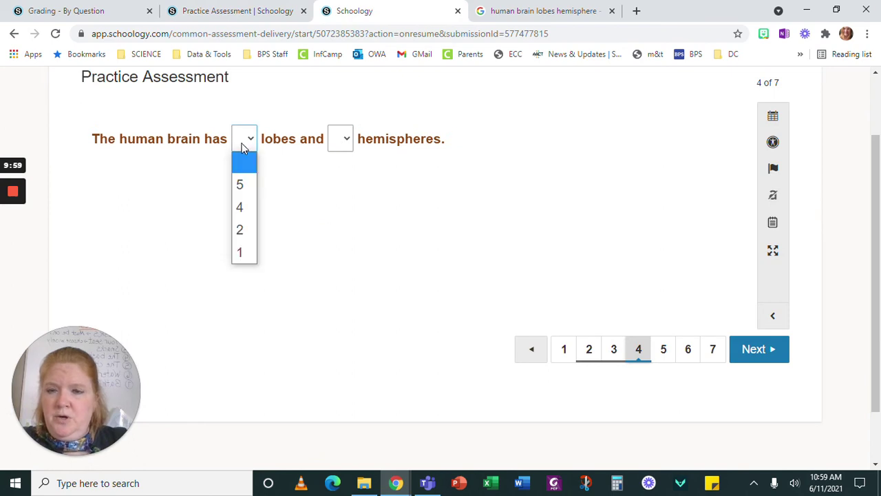
pyautogui.click(241, 215)
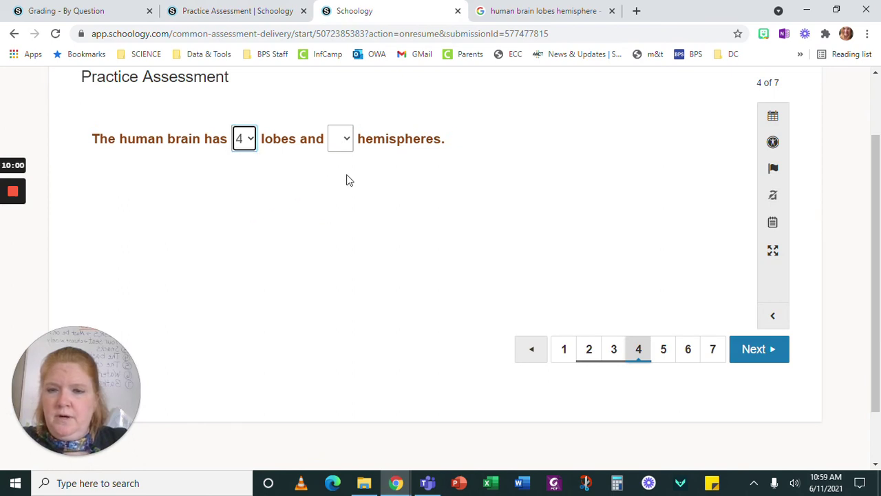
# Look up the number of brain hemispheres in the previous attempt and the Google search results.
pyautogui.click(226, 12)
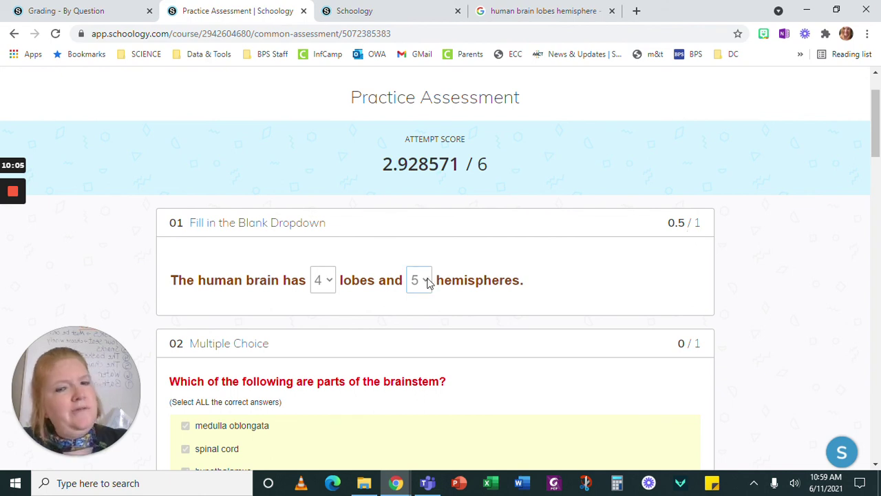
pyautogui.click(416, 14)
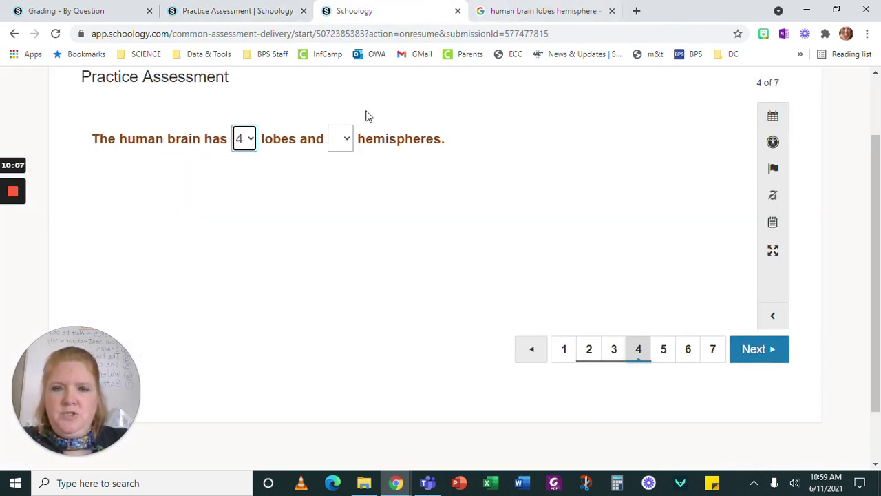
pyautogui.click(348, 141)
pyautogui.click(393, 122)
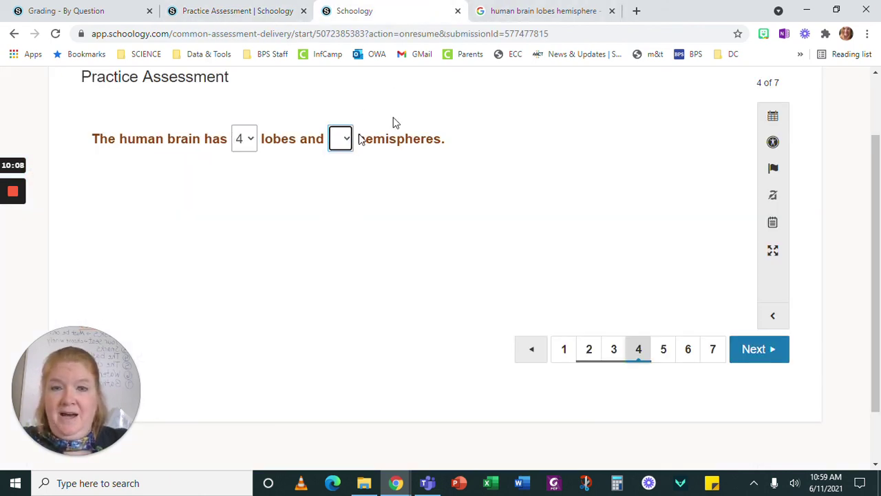
pyautogui.click(561, 14)
pyautogui.scroll(-5, 406, 286)
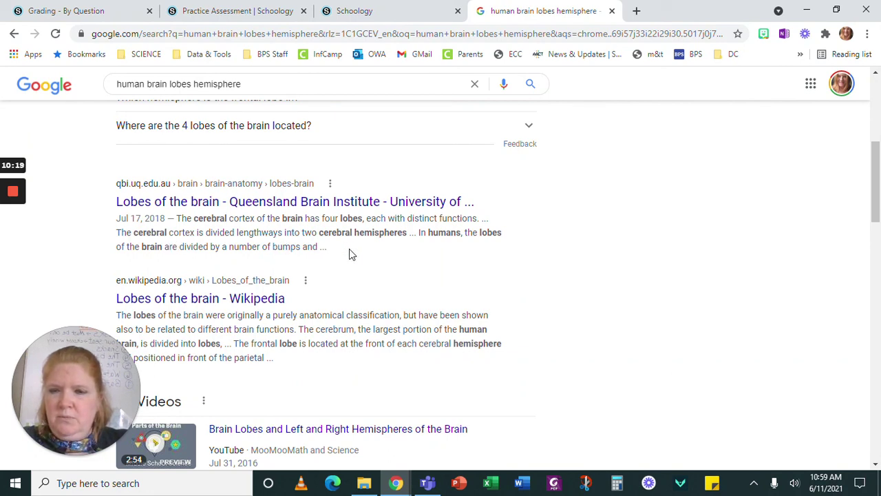
# Set the number of hemispheres to 2 in the retake and advance to the skull labeling question.
pyautogui.click(362, 13)
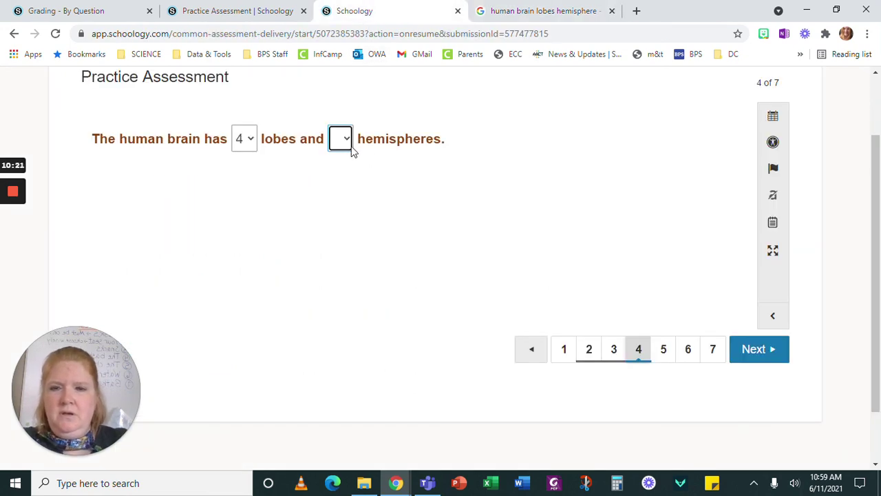
pyautogui.click(350, 144)
pyautogui.click(336, 228)
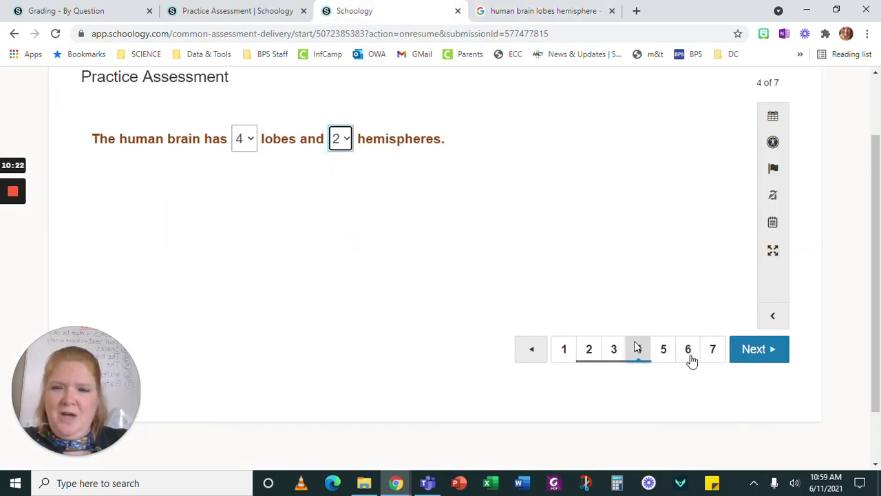
pyautogui.click(738, 361)
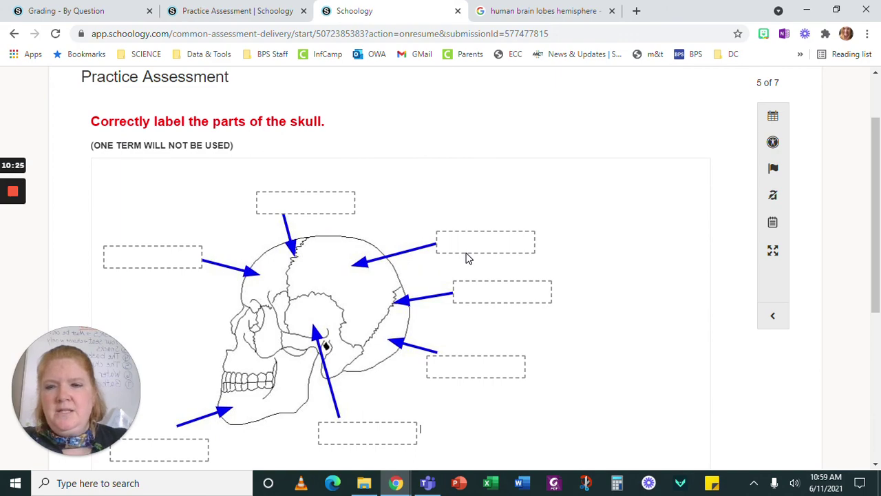
# Examine the skull labels and score in the previous attempt, and return to the skull labeling question in the retake.
pyautogui.scroll(-2, 466, 258)
pyautogui.click(193, 8)
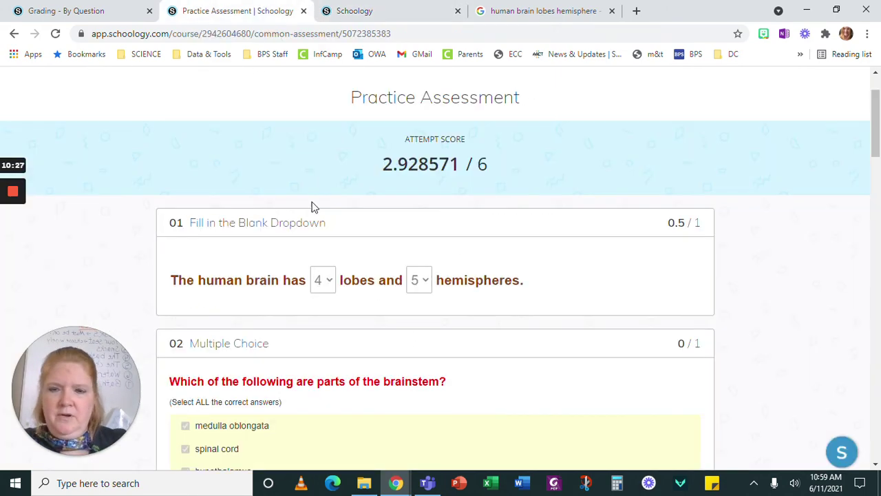
pyautogui.scroll(-20, 480, 319)
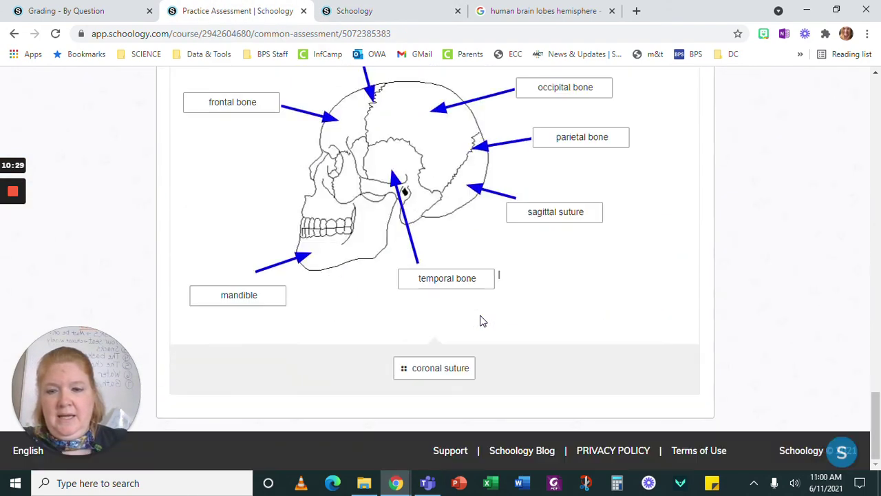
pyautogui.scroll(3, 606, 321)
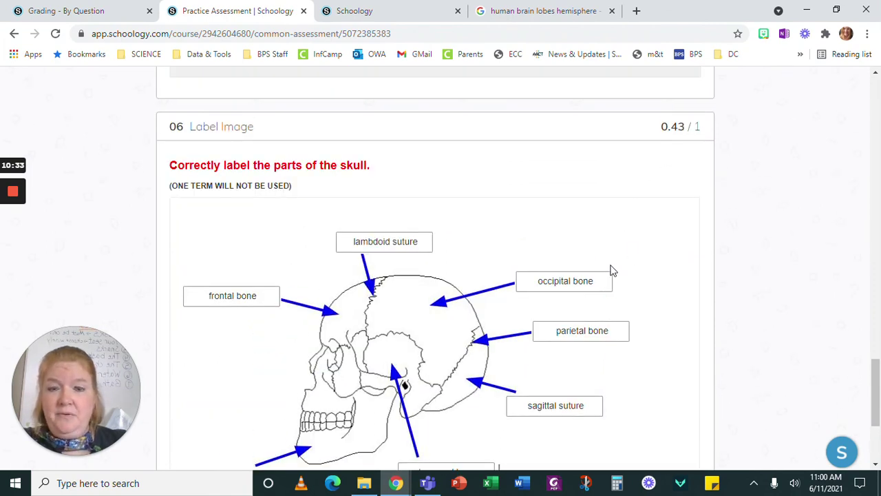
pyautogui.scroll(-2, 613, 271)
pyautogui.click(367, 12)
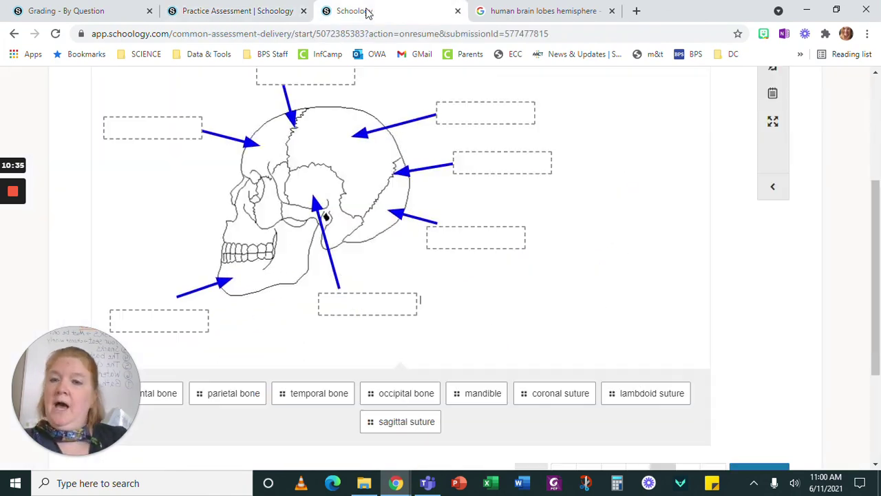